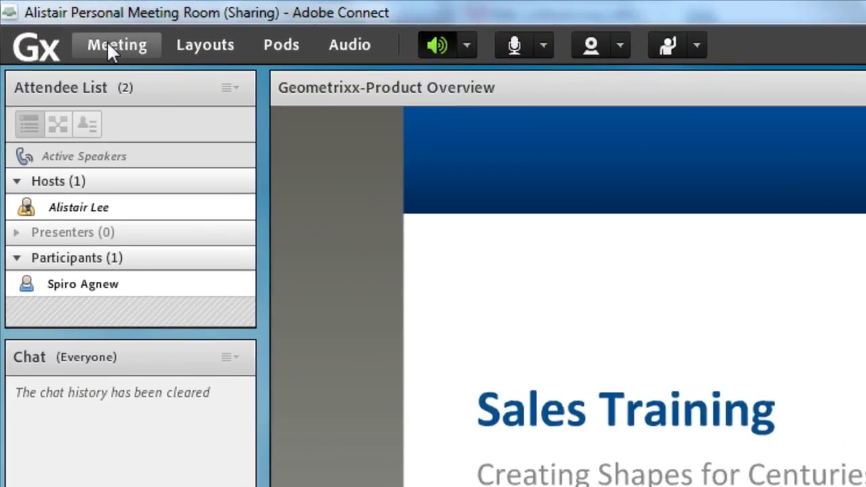
- Turn on Prepare Mode for the meeting room and open the Discussion layout for editing
click(111, 47)
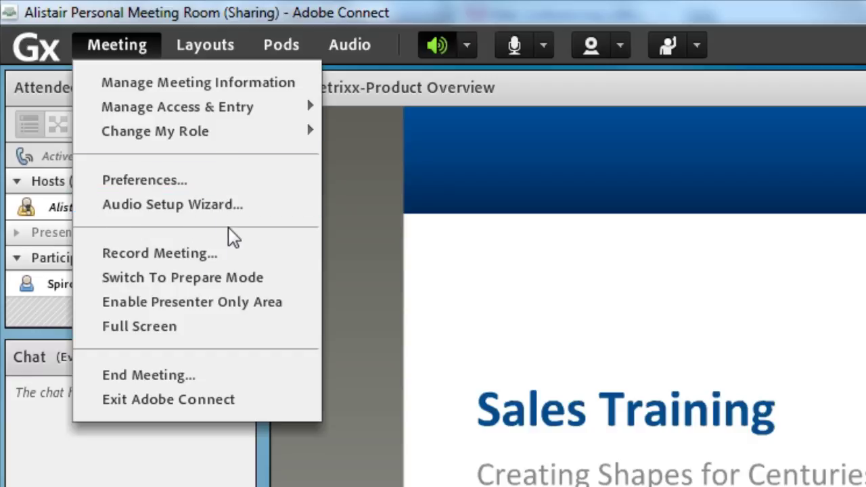
click(285, 280)
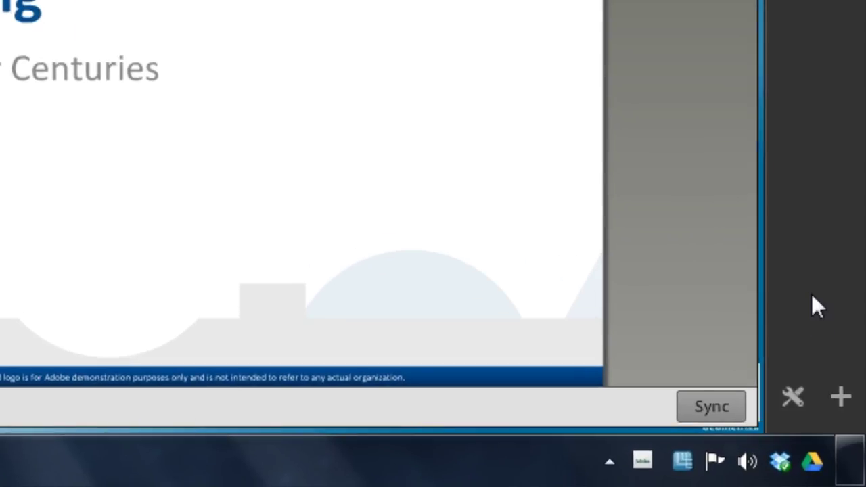
click(801, 396)
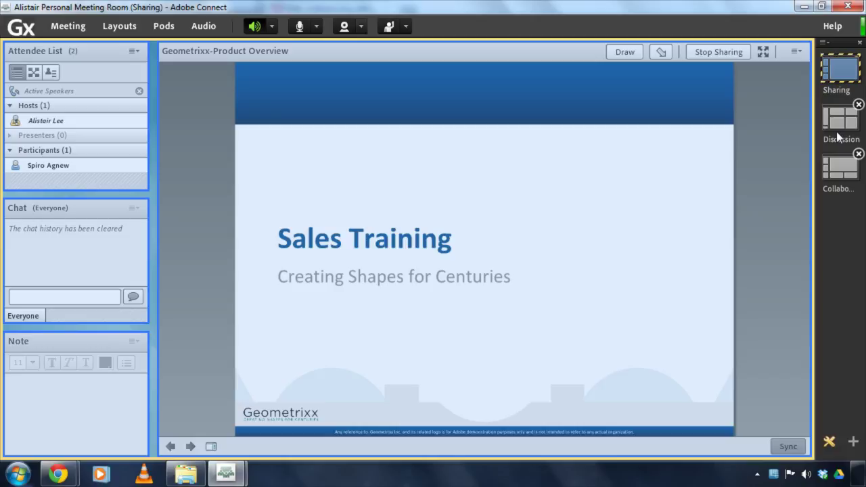
click(838, 128)
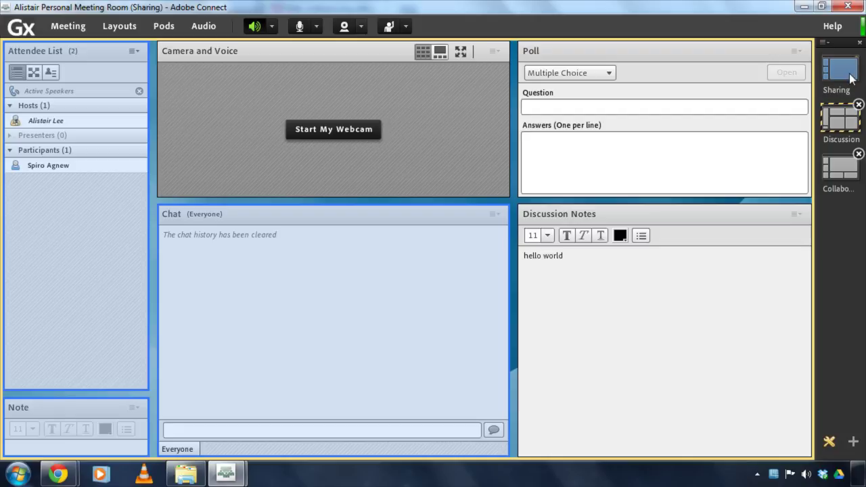
- Check which layout the participant's meeting window shows while the host prepares Discussion, and return to the host window
mouse_move(226, 473)
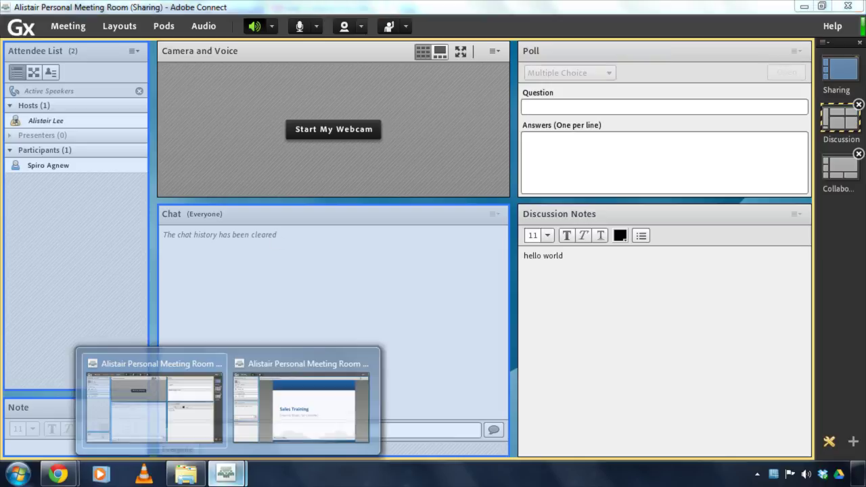
click(254, 433)
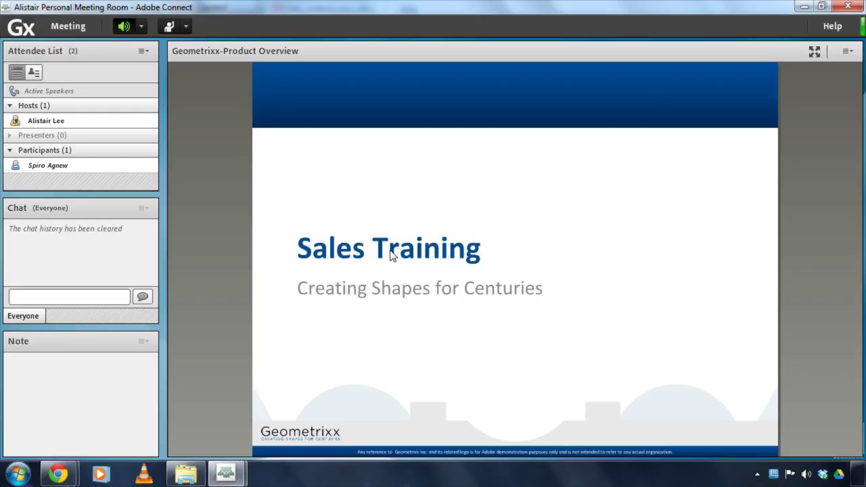
mouse_move(226, 474)
click(208, 428)
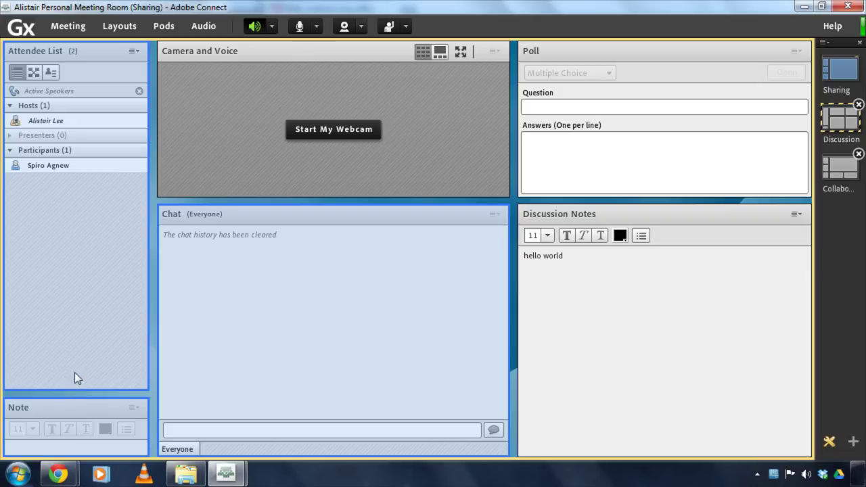
- Add the line "some more text" to the Discussion Notes and send "hello world" to everyone in the chat
click(695, 329)
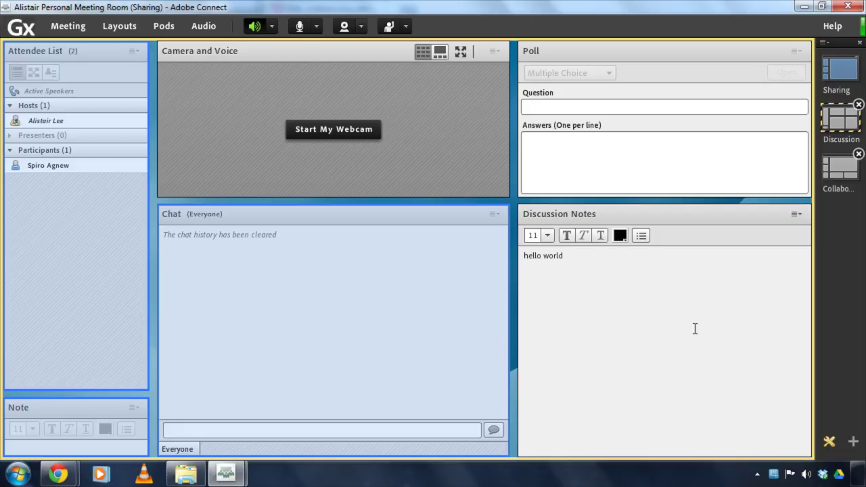
text(some more text)
click(310, 385)
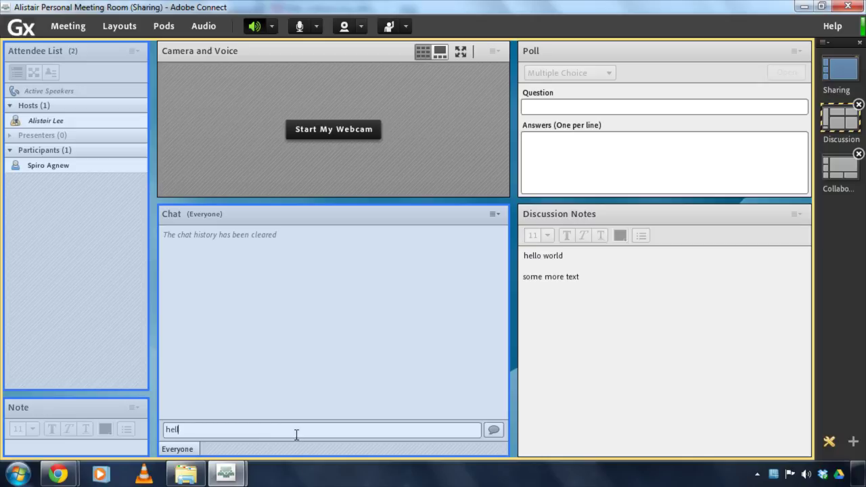
text(hello world)
key(Return)
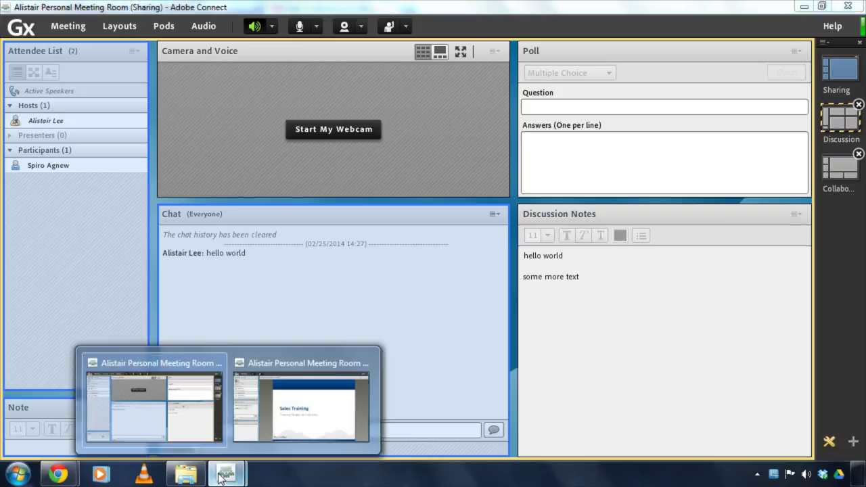
- Check the chat pod in the participant's window for the "hello world" message, and return to the host window
click(303, 420)
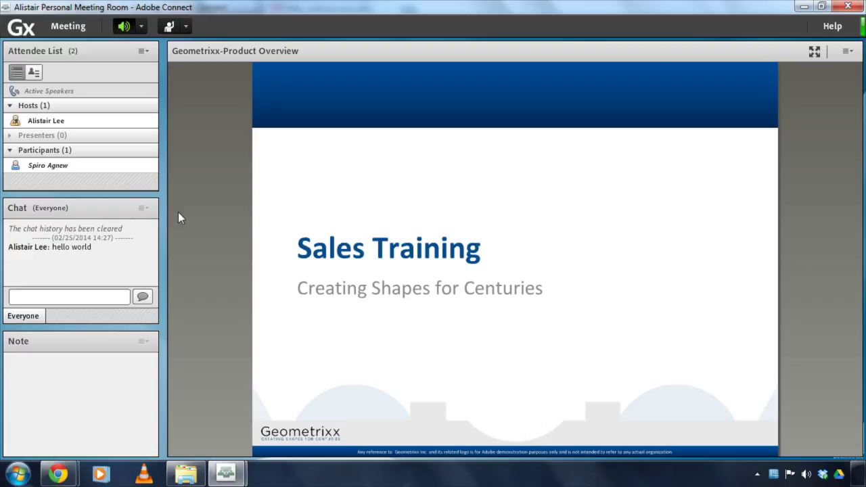
drag(92, 247, 52, 248)
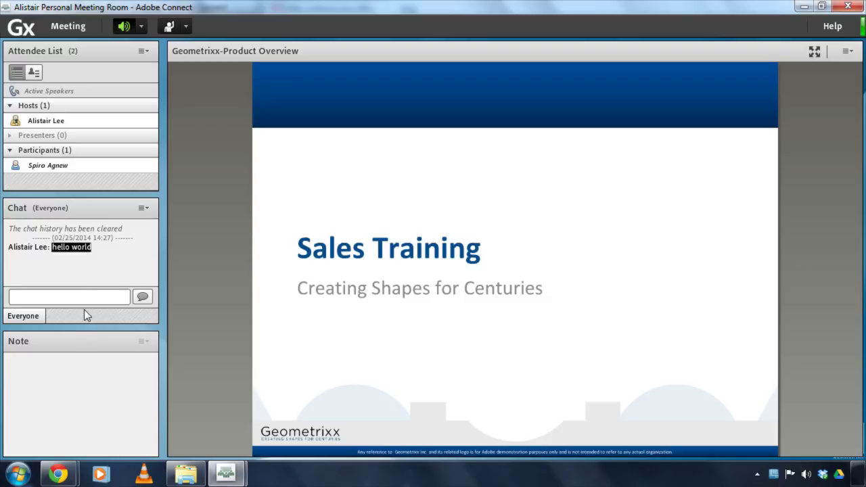
click(92, 283)
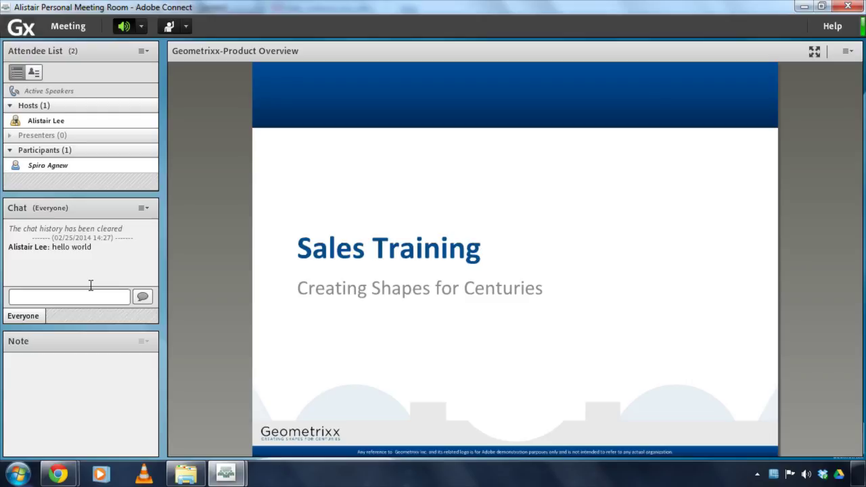
mouse_move(226, 474)
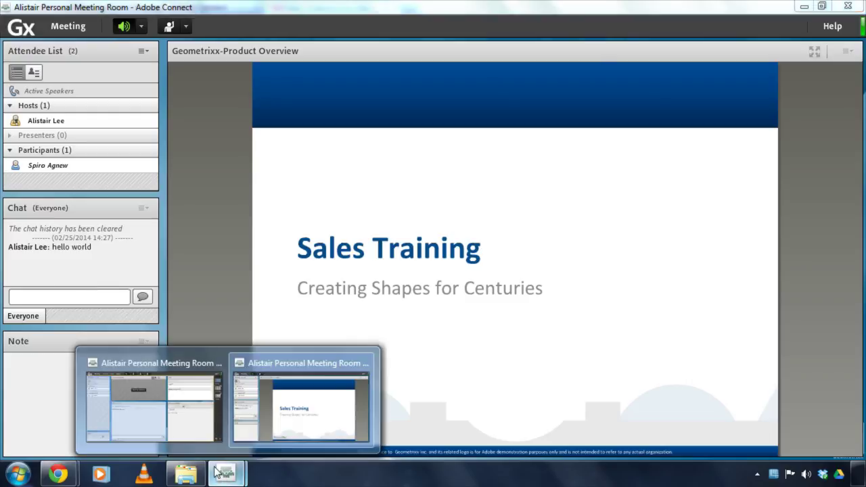
click(162, 421)
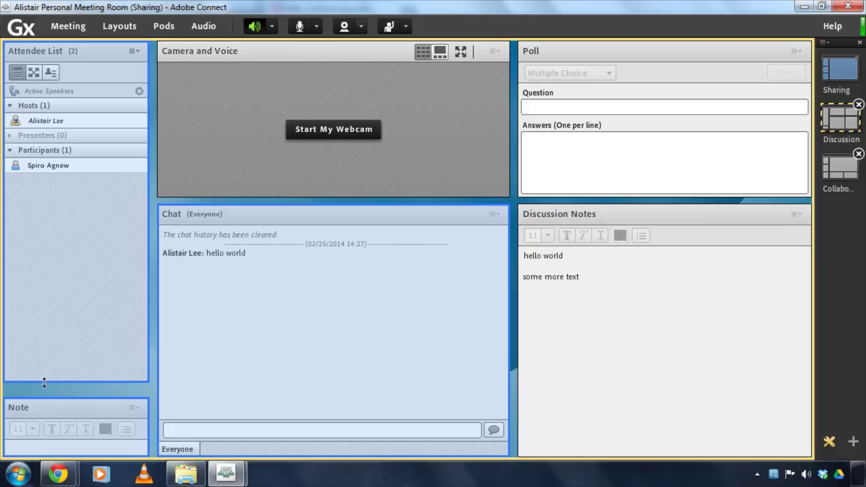
- Rearrange the Discussion layout: shorten the Attendee List, extend the Note pod up to it, and move Chat over the Discussion Notes
drag(43, 390, 47, 204)
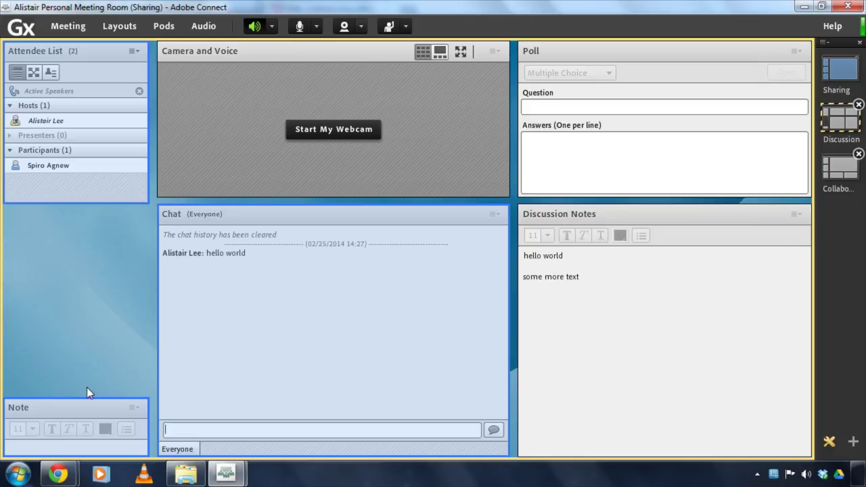
drag(86, 399, 87, 211)
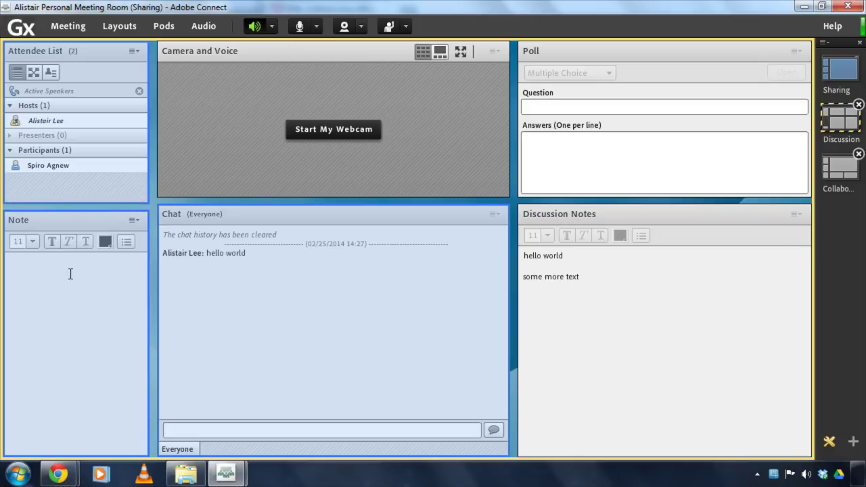
drag(296, 215, 557, 232)
click(106, 341)
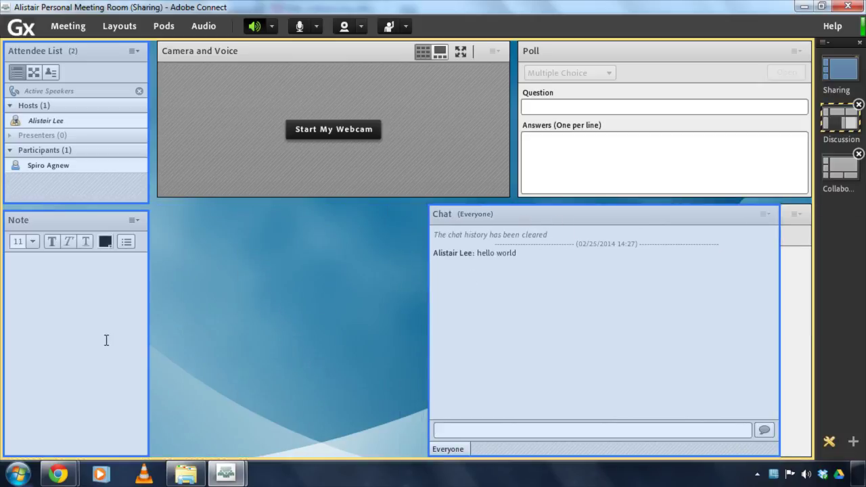
click(760, 140)
- Check the participant's window for effects of the pod rearrangement, and return to the host window
mouse_move(227, 474)
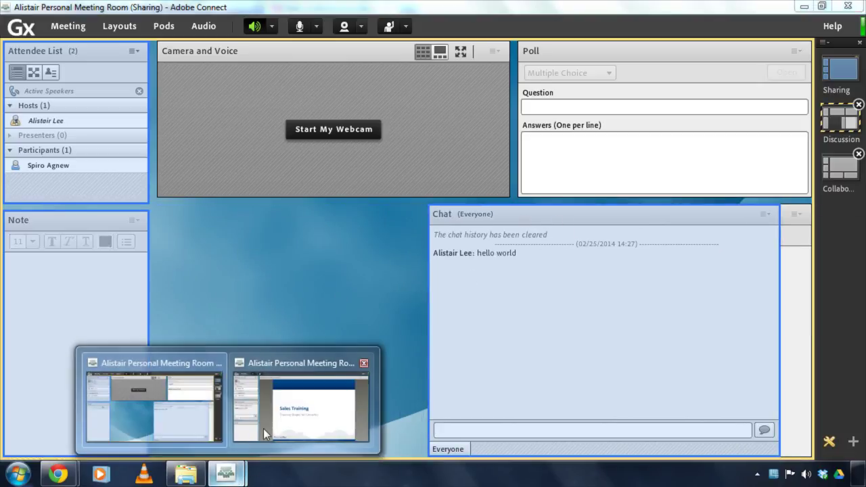
click(264, 426)
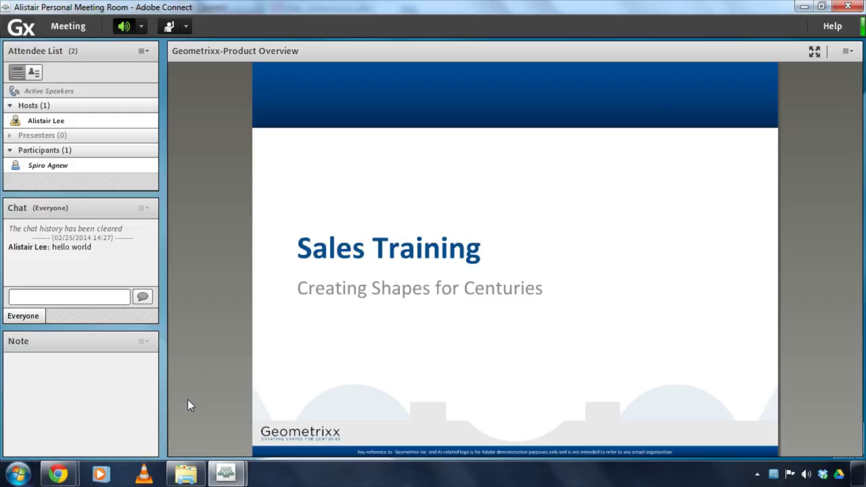
mouse_move(227, 474)
click(199, 429)
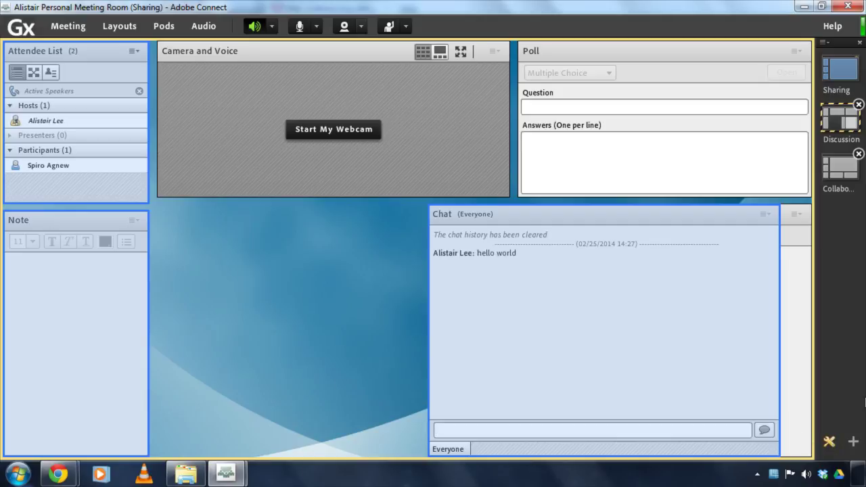
- Create a new blank layout named "Q&A"
click(855, 444)
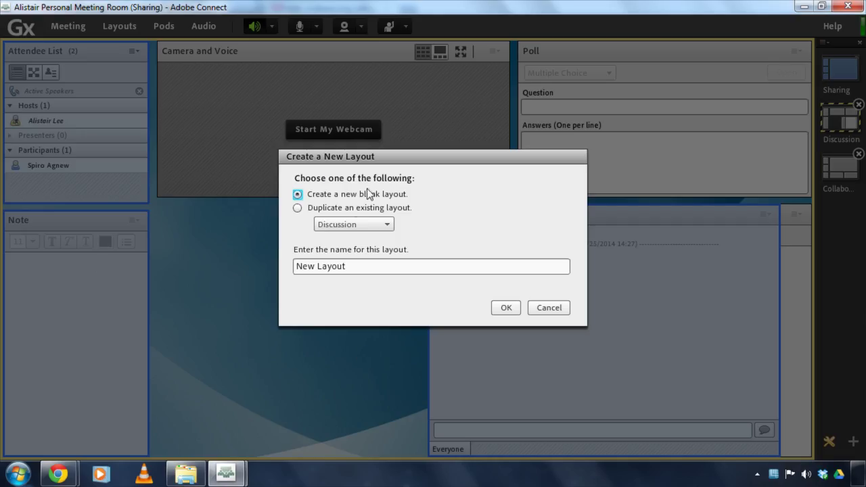
drag(417, 267, 245, 267)
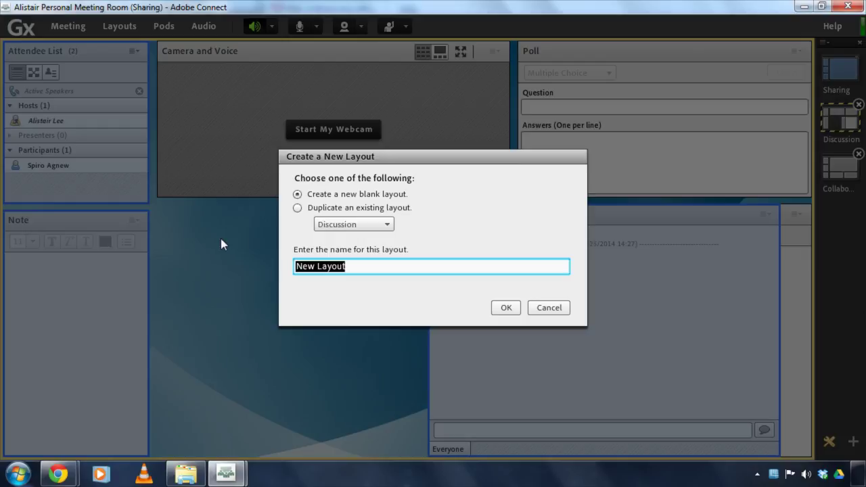
text(Q&A)
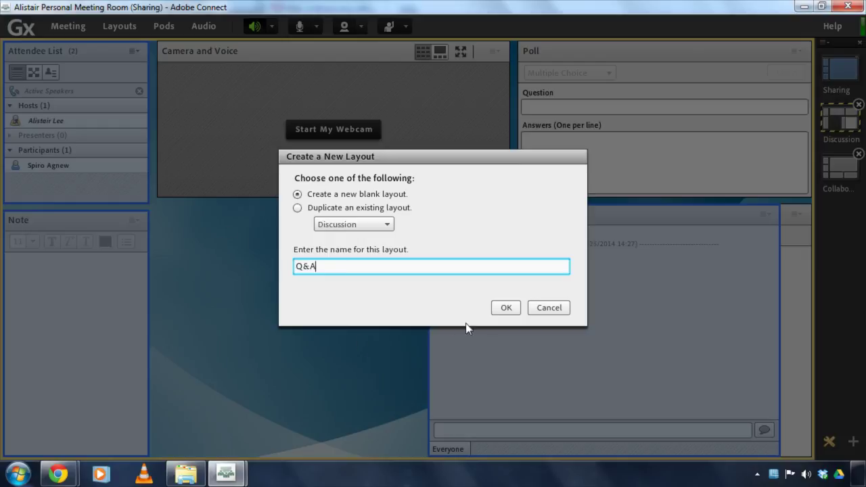
click(508, 308)
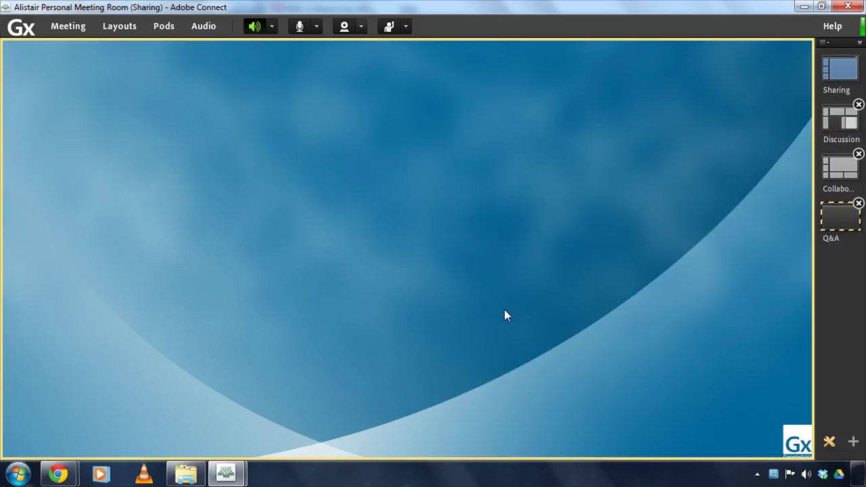
- Add the Geometrixx-Product Overview share pod to the Q&A layout and narrow it to about half the layout's width
click(164, 26)
mouse_move(173, 53)
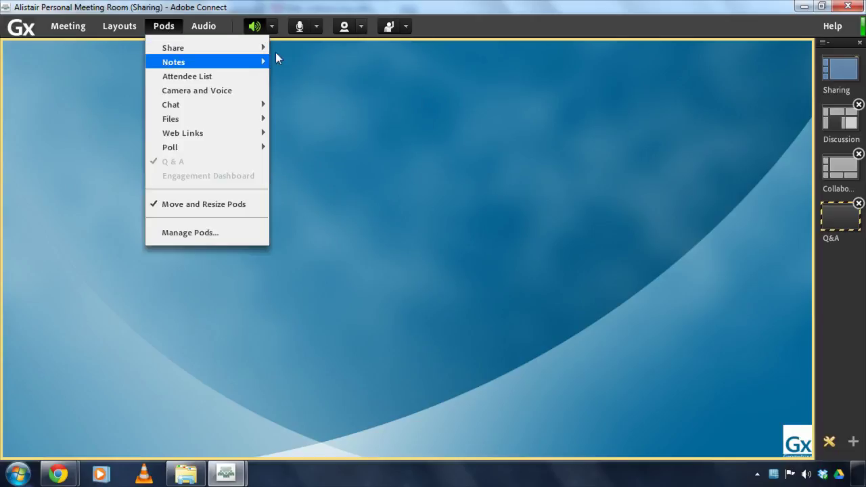
mouse_move(257, 48)
click(295, 91)
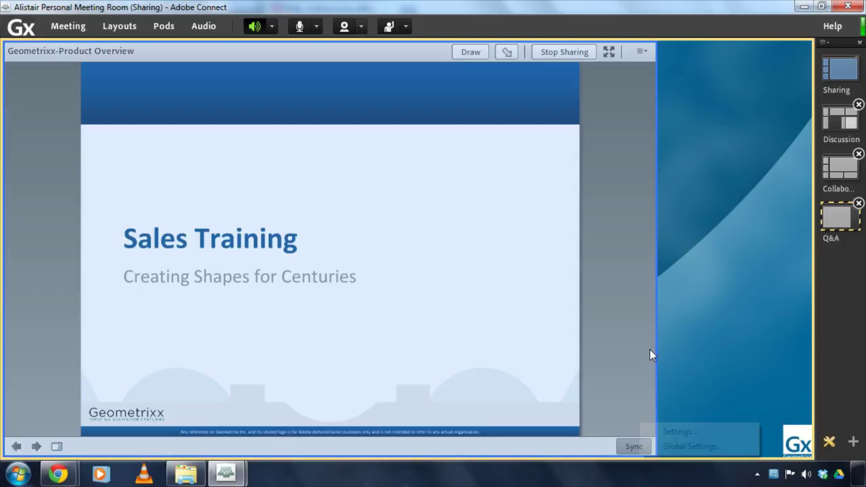
right_click(652, 354)
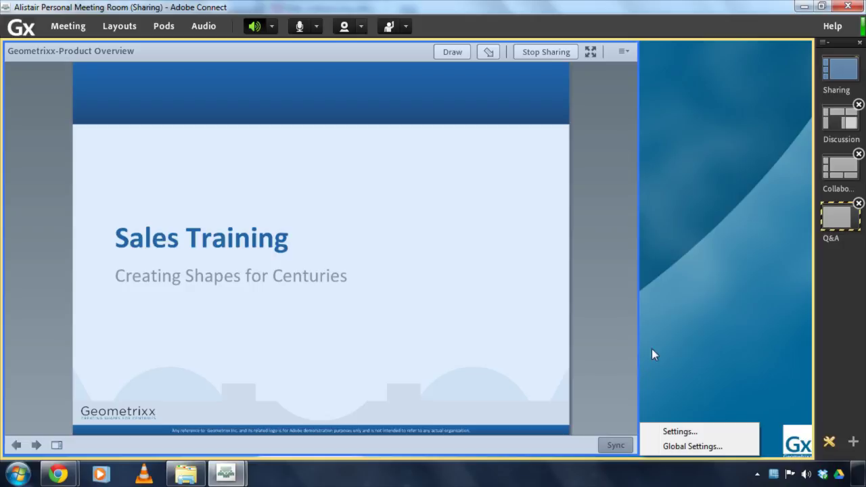
click(652, 349)
drag(638, 333, 425, 338)
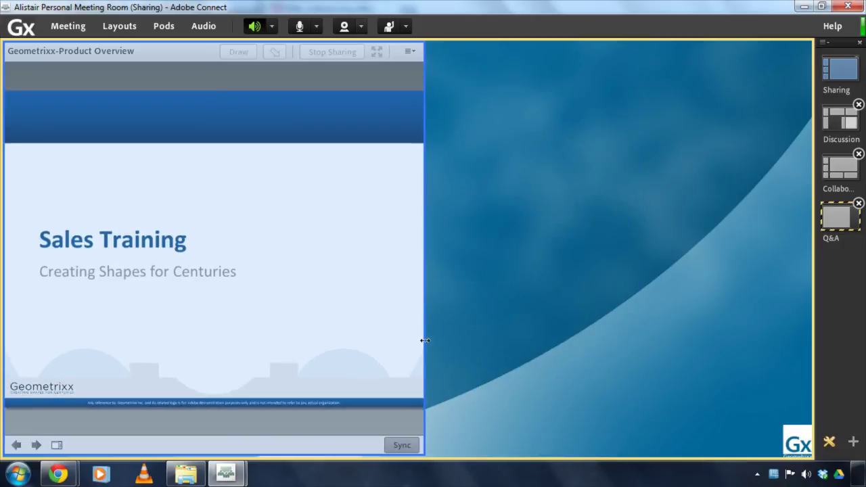
- Add the existing "What is the air-speed velocity of an unladen swallow?" poll, placed beside the presentation and enlarged to show all its fields
click(160, 27)
mouse_move(203, 147)
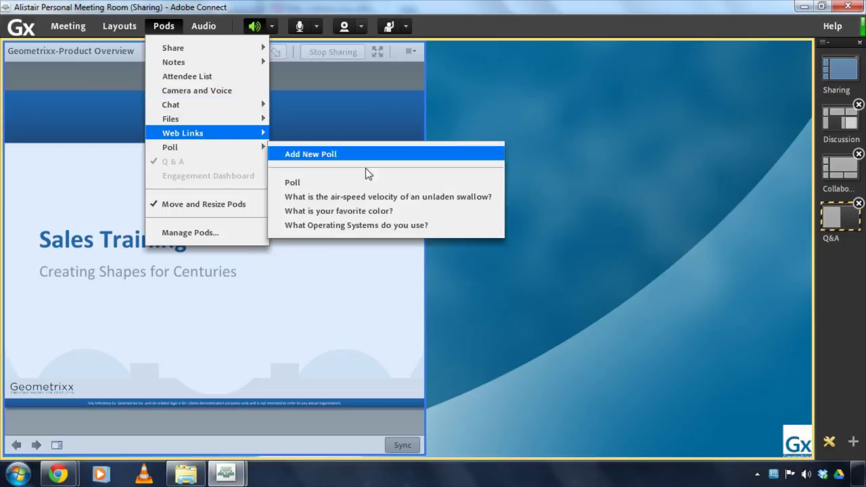
click(328, 197)
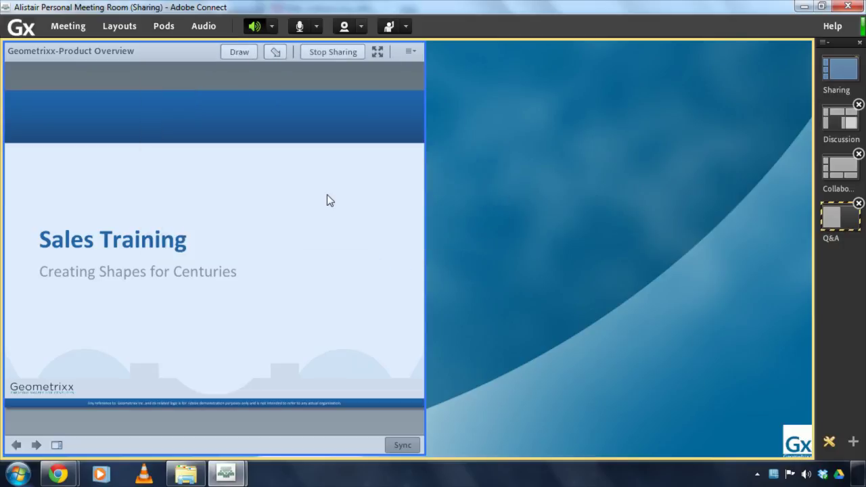
drag(75, 61, 533, 57)
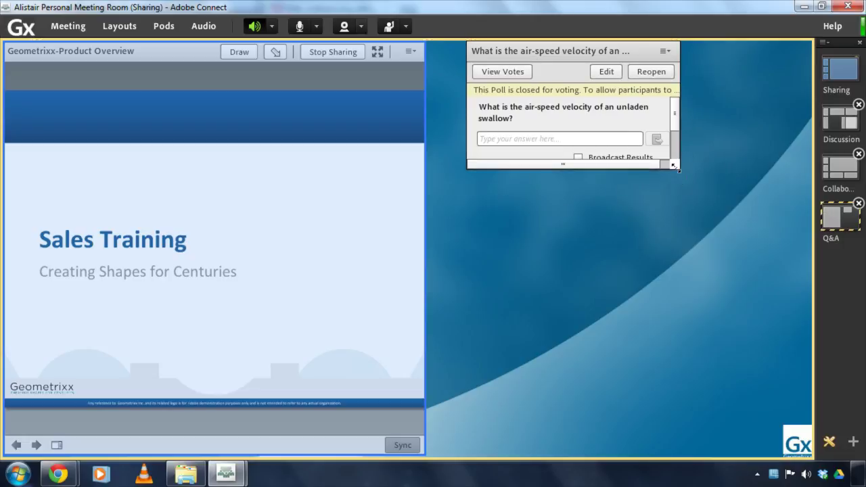
drag(674, 166, 788, 223)
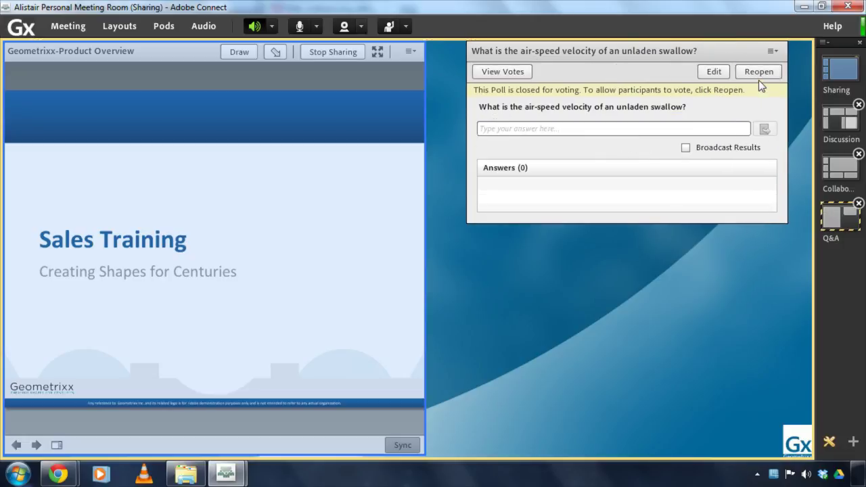
- Reopen the poll for voting, check the participant's window for any effect, and return to the host window
click(759, 72)
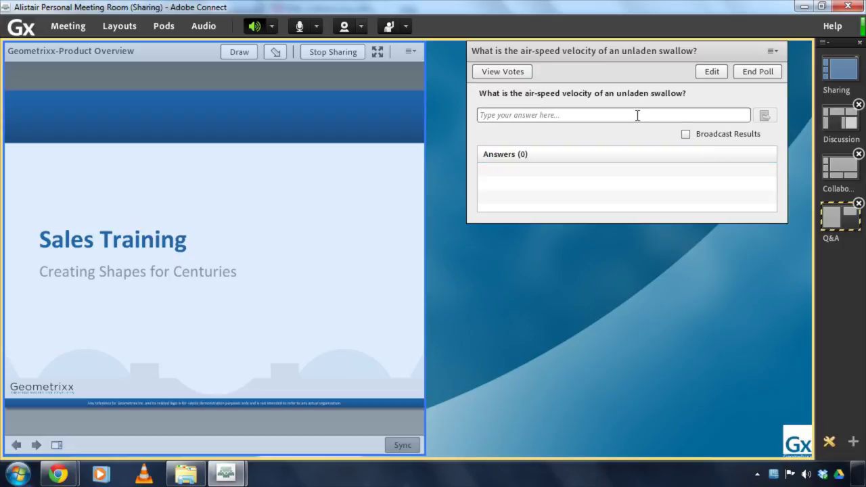
click(226, 474)
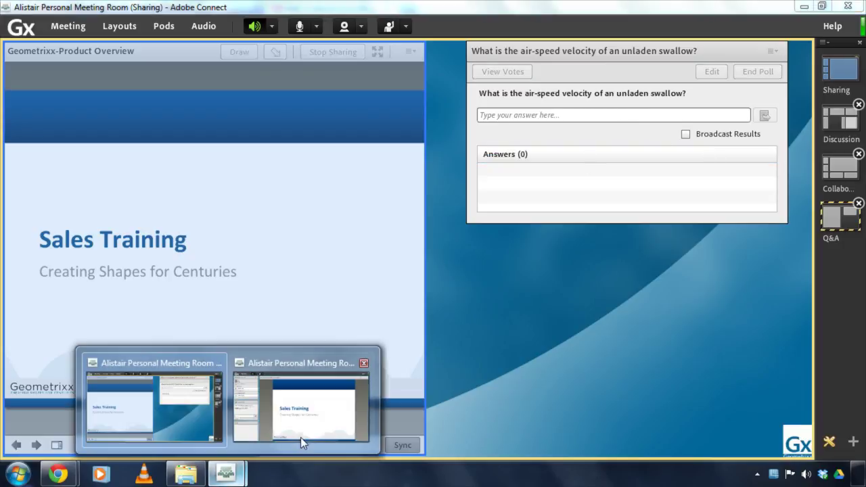
click(301, 436)
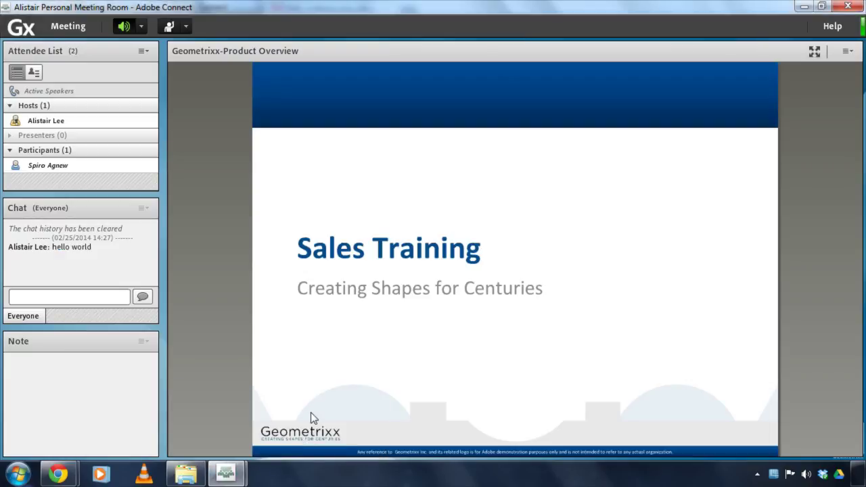
mouse_move(226, 474)
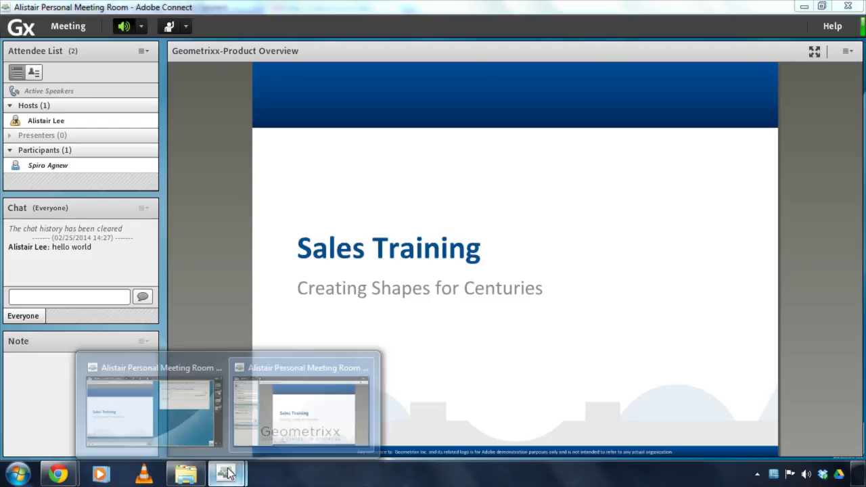
click(151, 425)
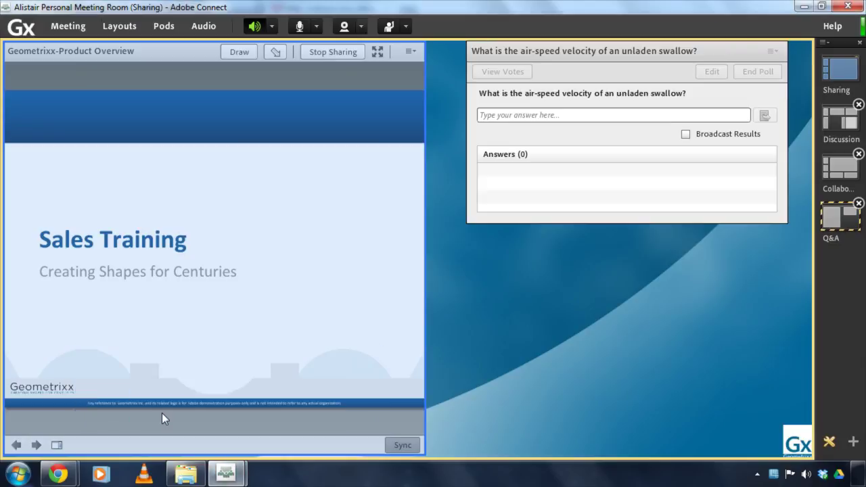
- Advance the presentation to the Square product on slide 2, check the slide in the participant's window, and return to the host window
click(35, 447)
click(37, 447)
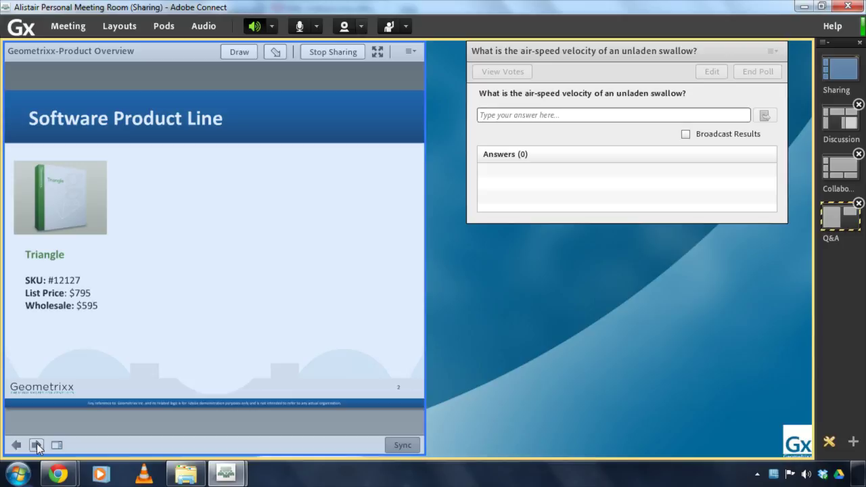
click(38, 448)
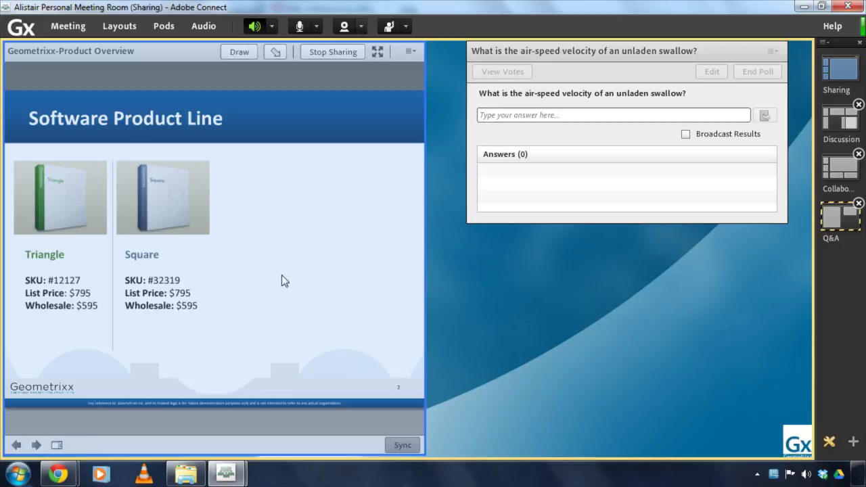
mouse_move(226, 474)
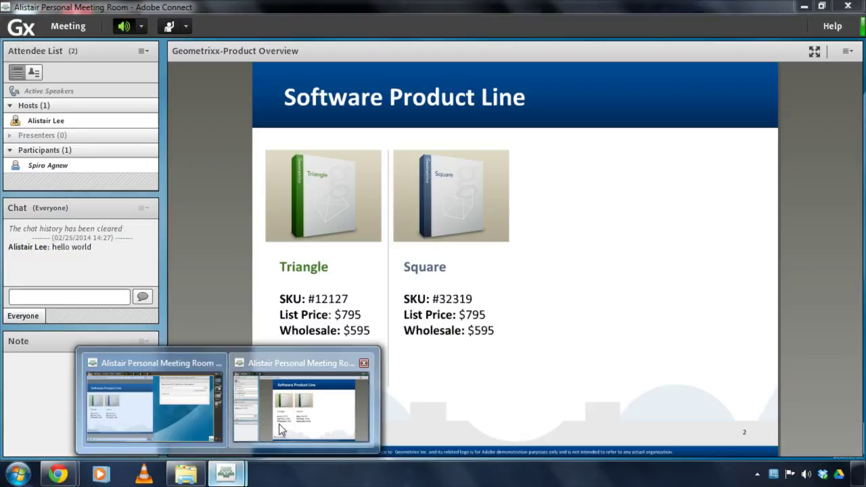
click(281, 430)
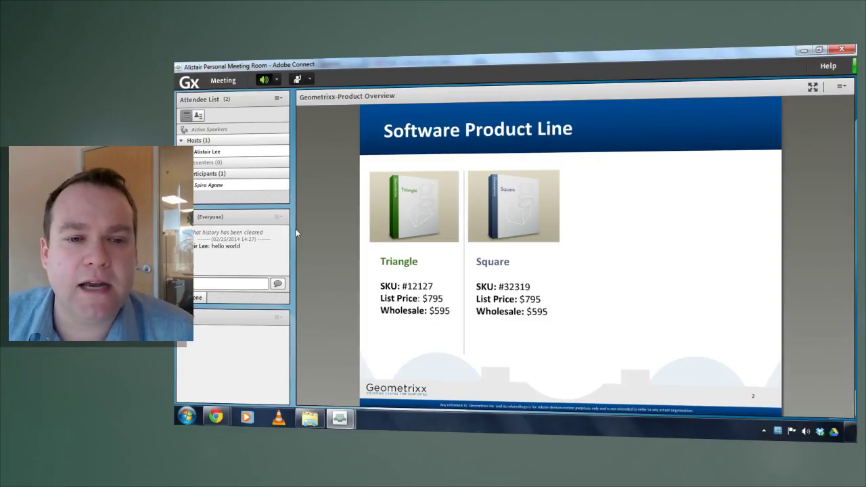
mouse_move(340, 419)
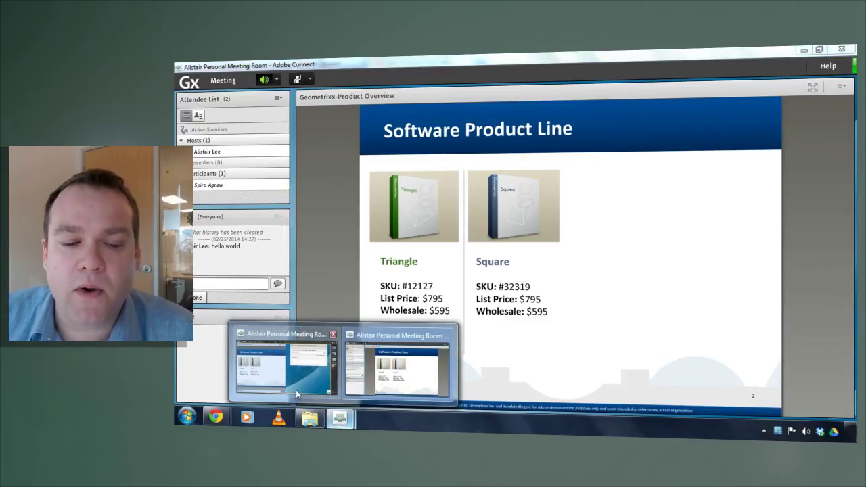
click(296, 391)
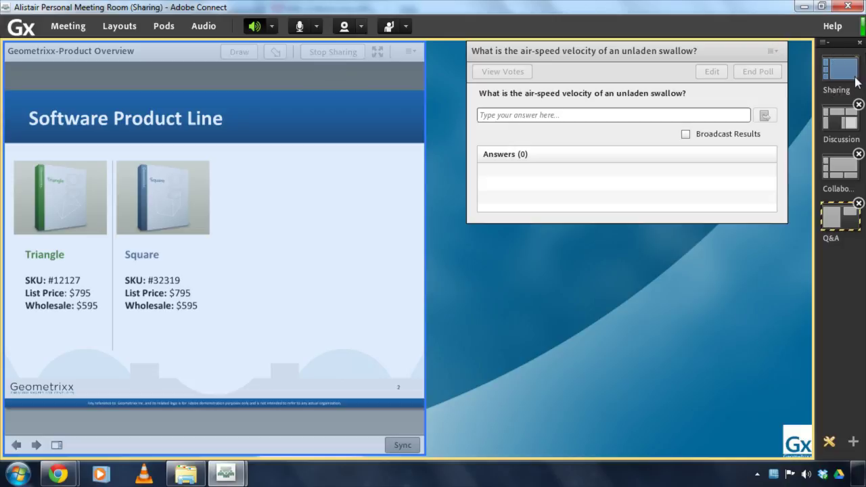
- Leave Prepare Mode and enable the Presenter Only Area for the meeting
click(831, 444)
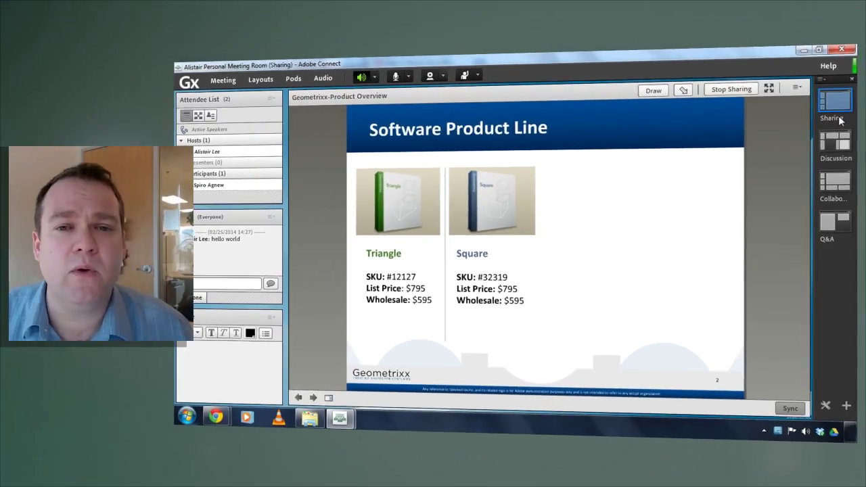
mouse_move(835, 116)
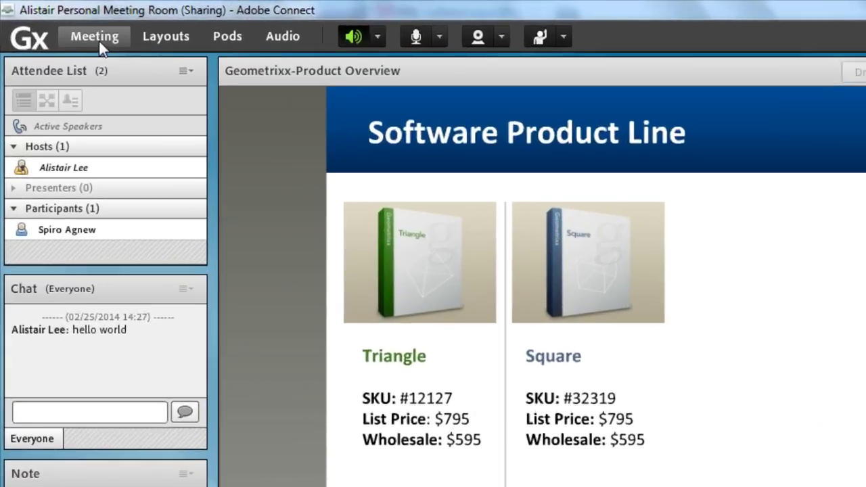
click(99, 39)
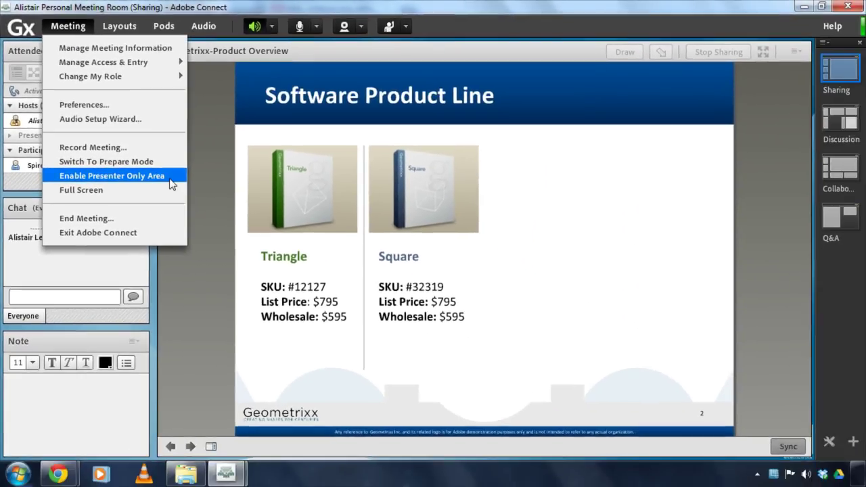
click(170, 180)
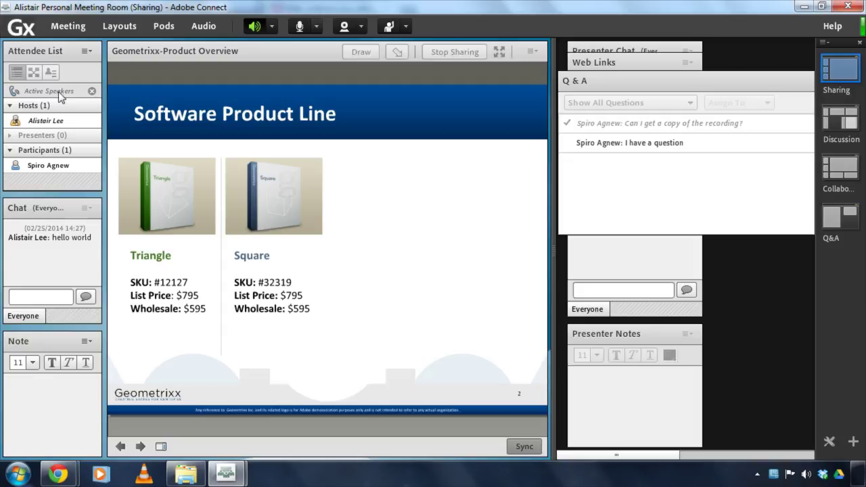
- Look over the presenter-only pods, check whether the participant's window shows them, and return to the host window
click(650, 123)
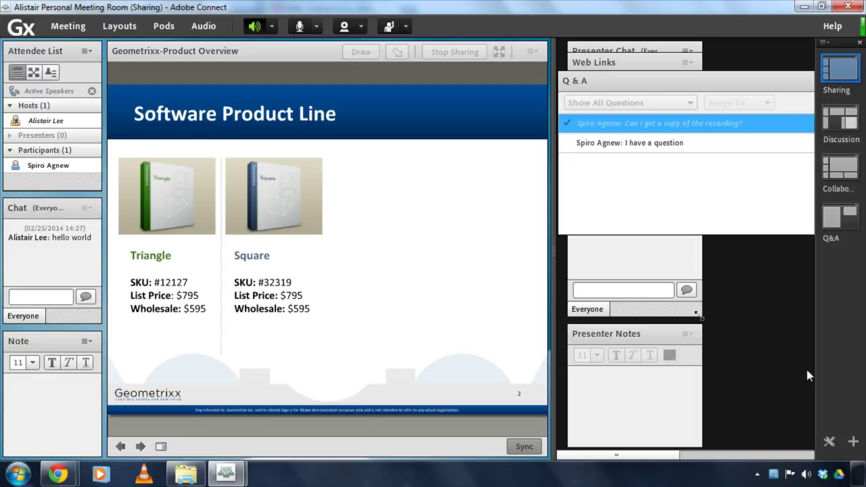
mouse_move(670, 455)
mouse_down()
mouse_move(737, 451)
mouse_move(663, 456)
mouse_up()
click(638, 441)
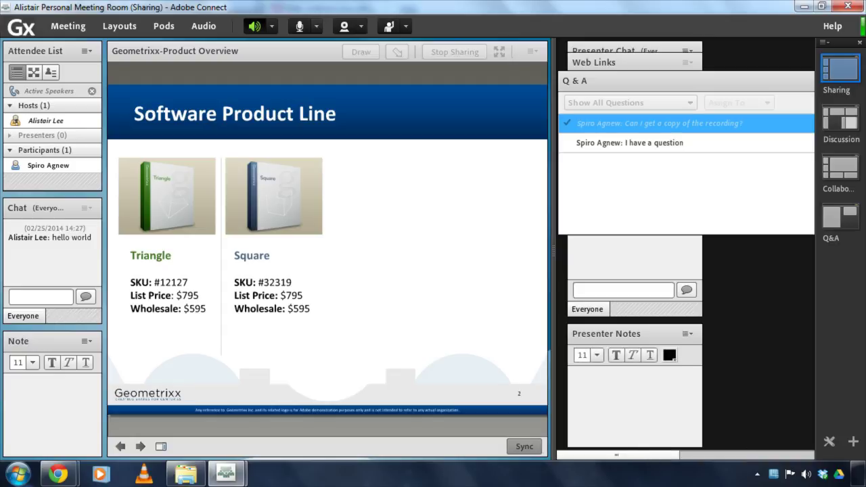
mouse_move(231, 472)
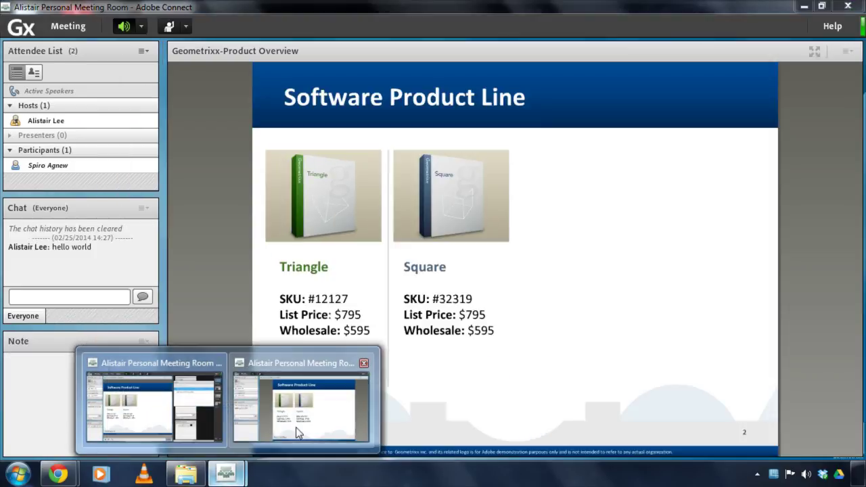
click(298, 427)
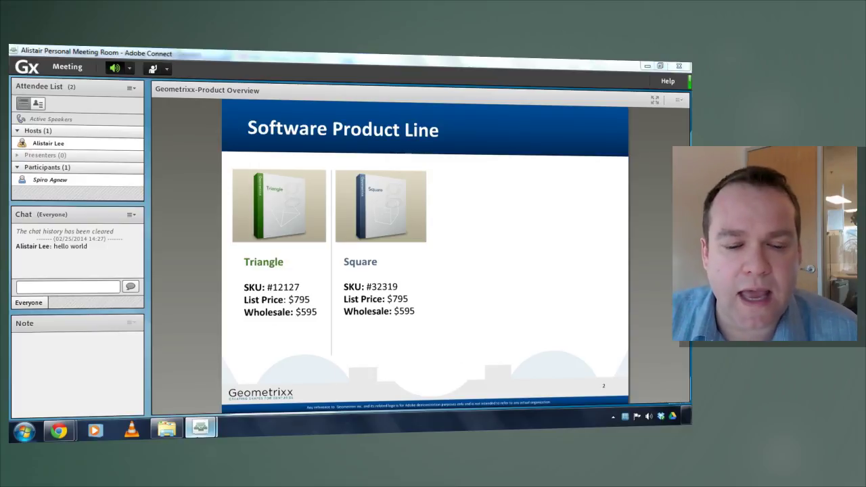
mouse_move(200, 427)
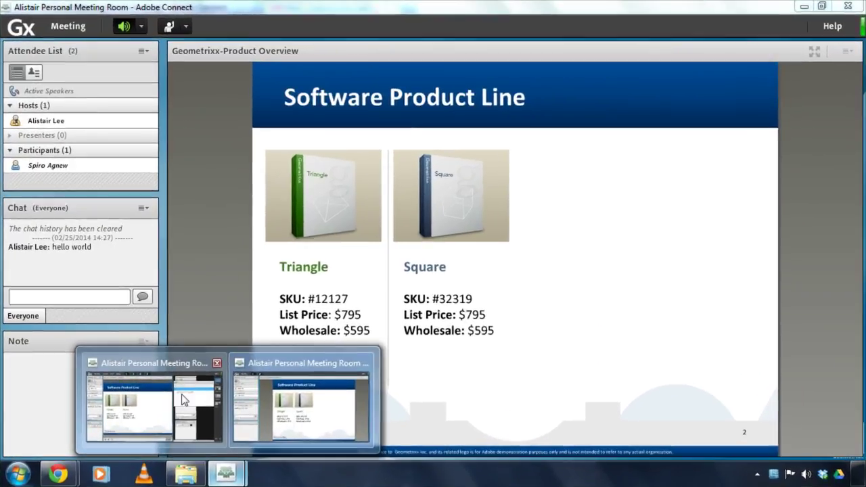
click(184, 400)
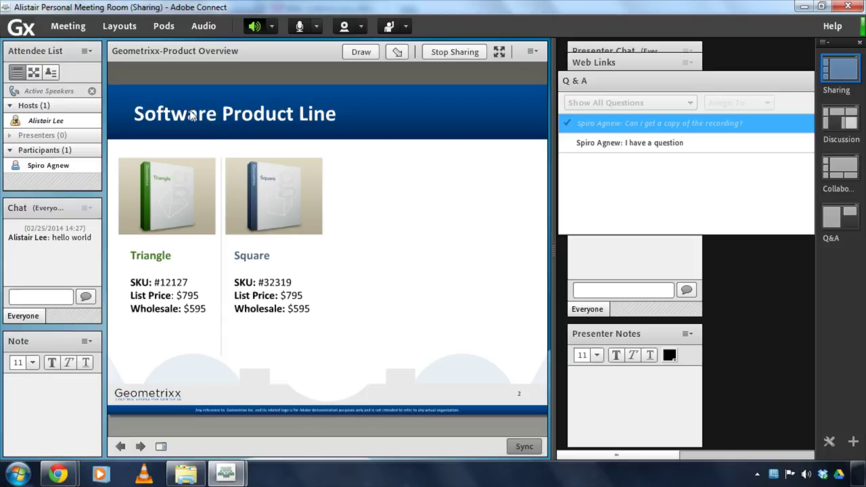
- View the role-change options for the host in the attendee list
click(56, 122)
mouse_move(57, 122)
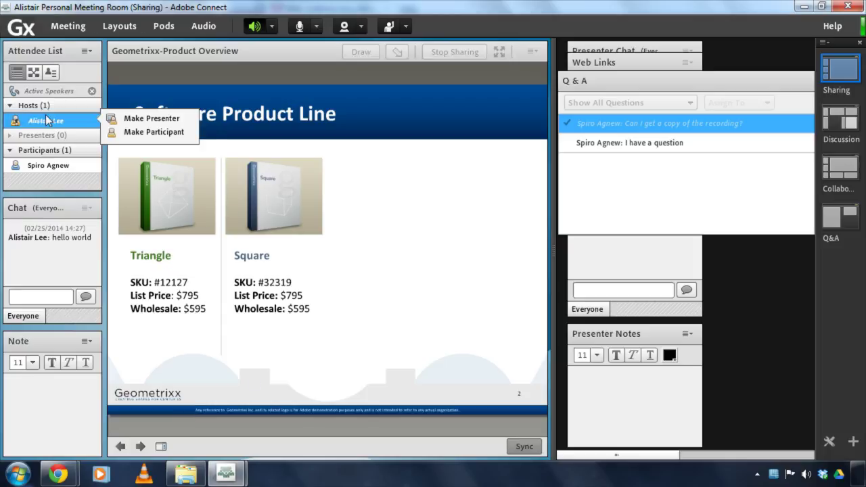
click(606, 227)
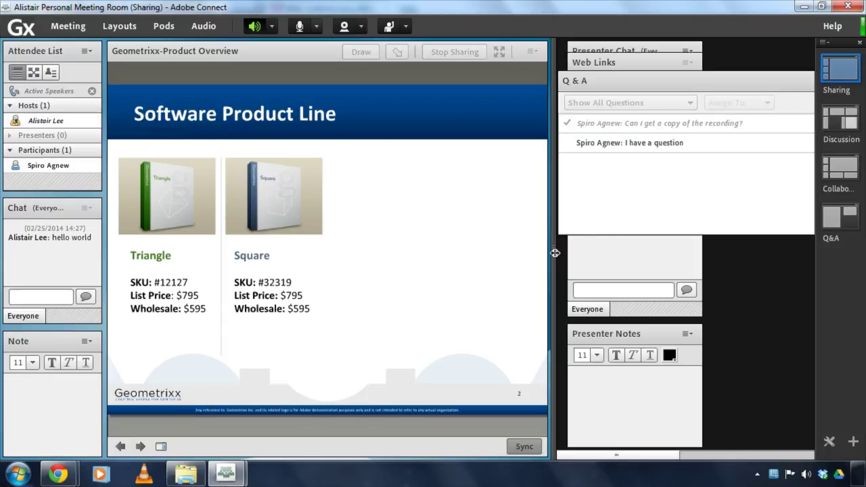
- Widen the Presenter Only Area to about half the window, and shrink and hide its Q & A pod
drag(555, 252, 396, 257)
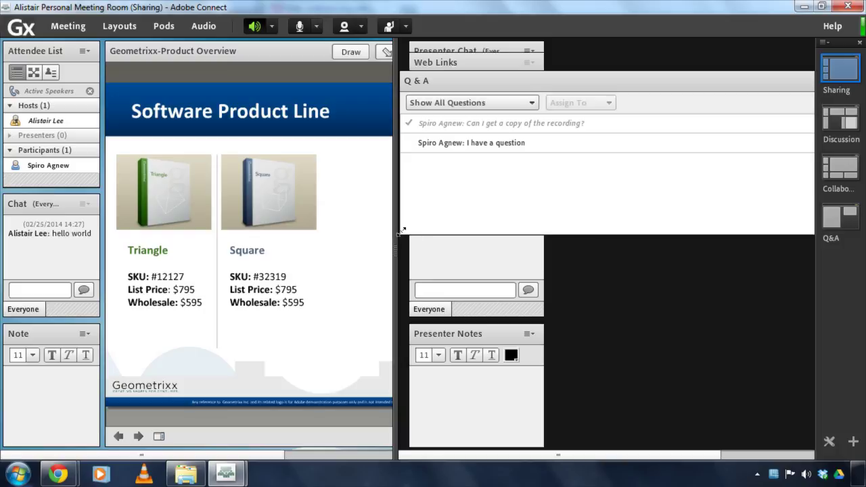
drag(404, 236, 621, 273)
drag(687, 80, 512, 199)
click(733, 189)
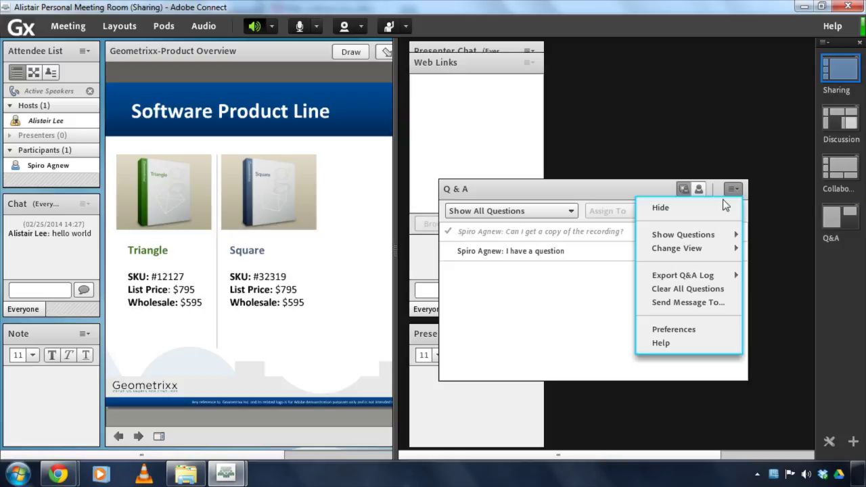
click(730, 211)
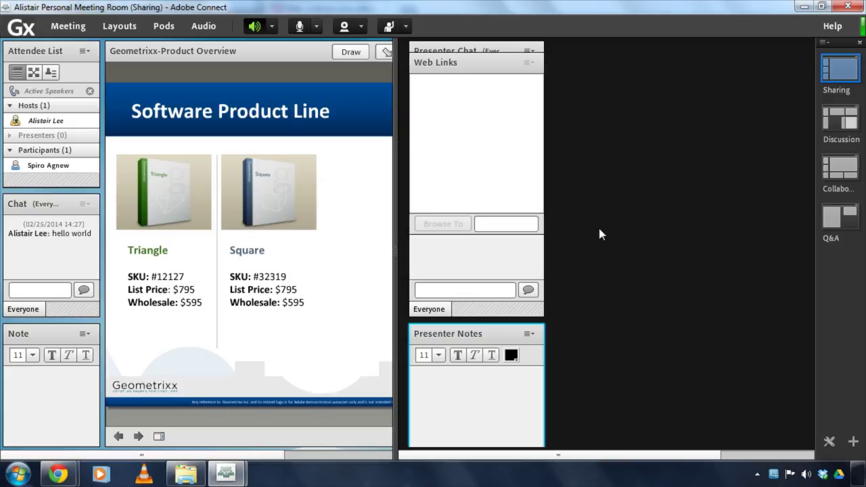
- Add a new poll to the Presenter Only Area and place it in the empty space beside the Web Links pod
click(162, 27)
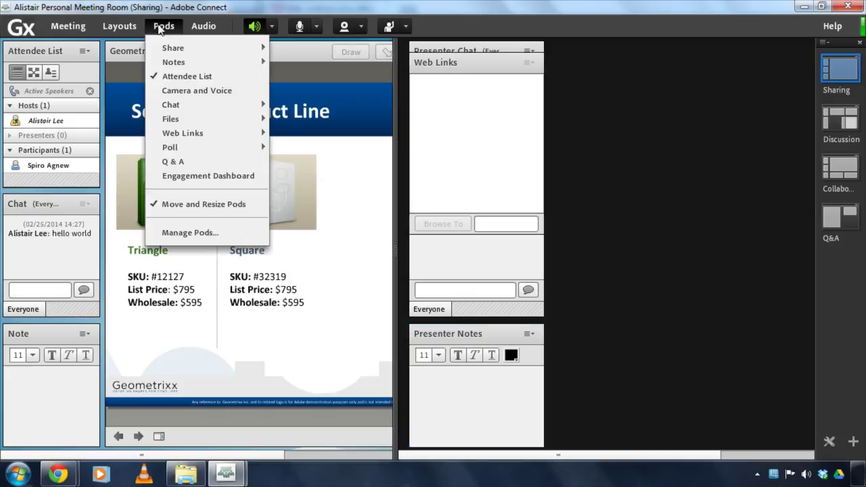
mouse_move(193, 147)
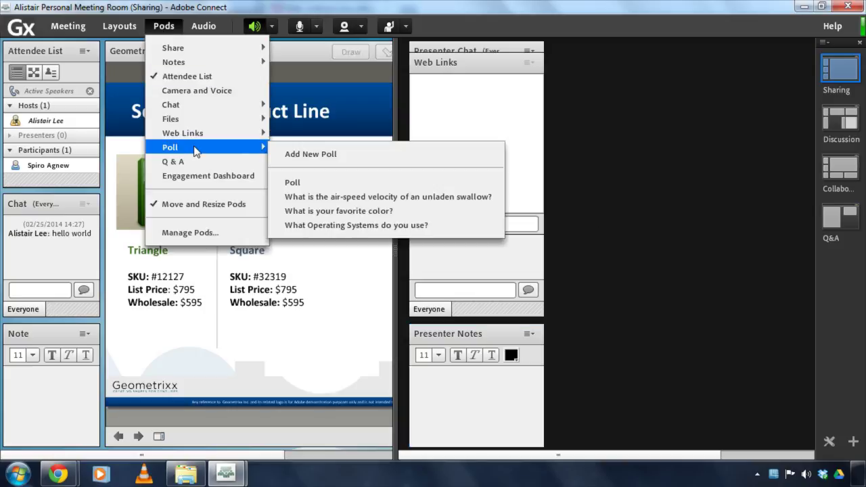
click(296, 154)
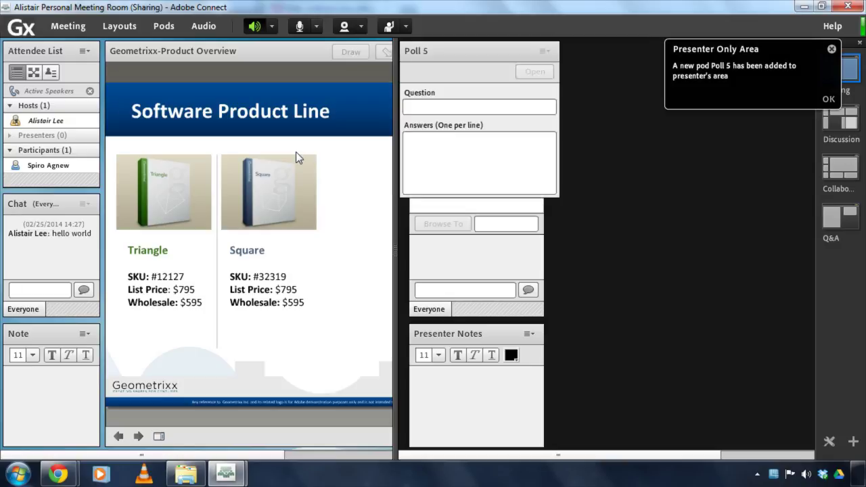
drag(455, 58, 636, 137)
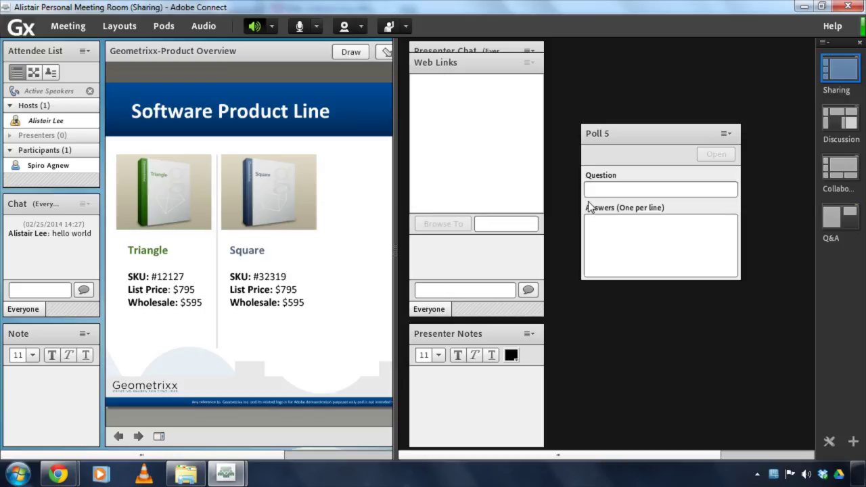
- Check whether the new poll appears in the participant's window, and return to the host window
mouse_move(226, 473)
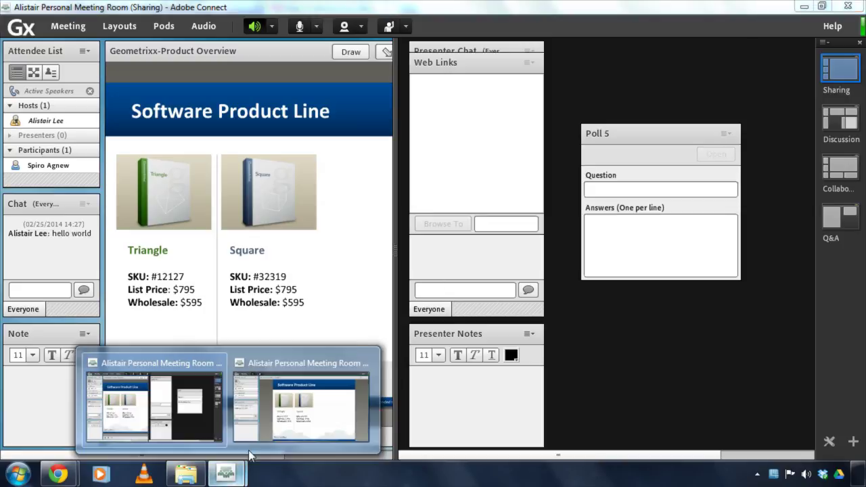
click(271, 423)
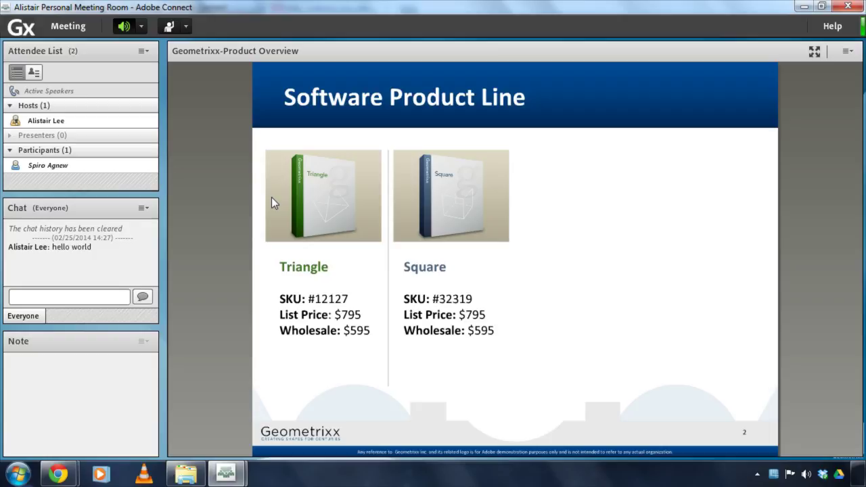
mouse_move(226, 474)
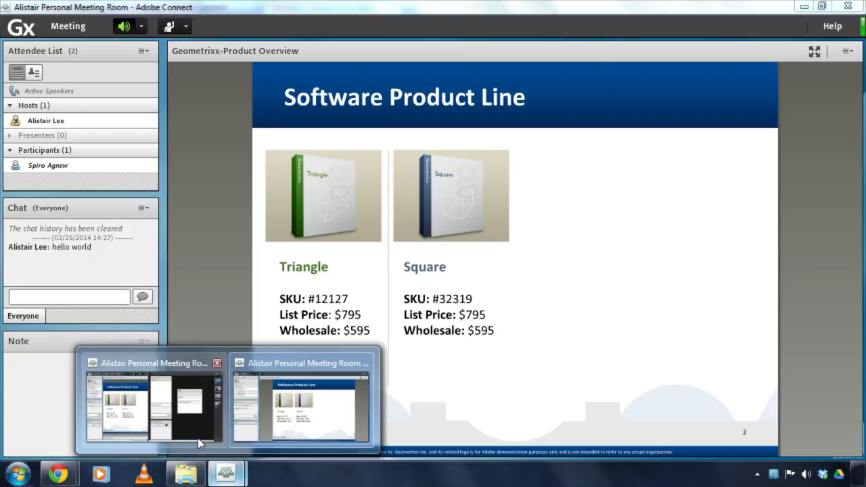
click(198, 438)
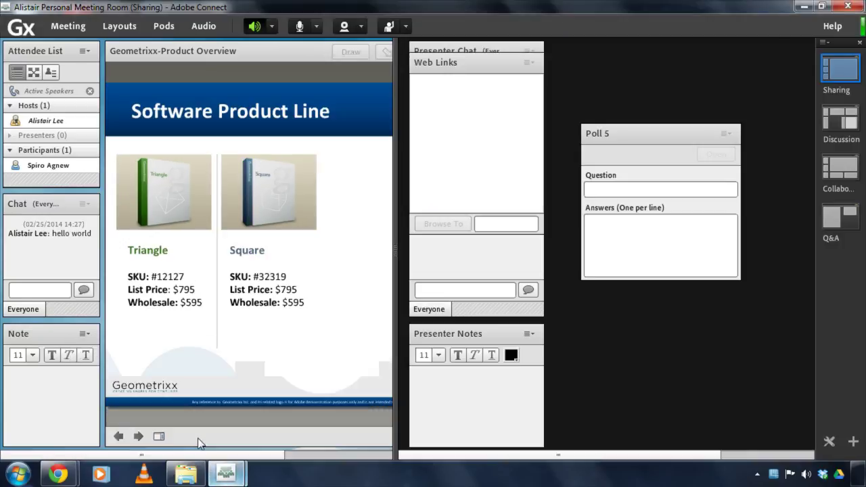
- Fill the new poll with the question "Have you used our products before" and the answers Yes and No, and open it for voting
click(649, 189)
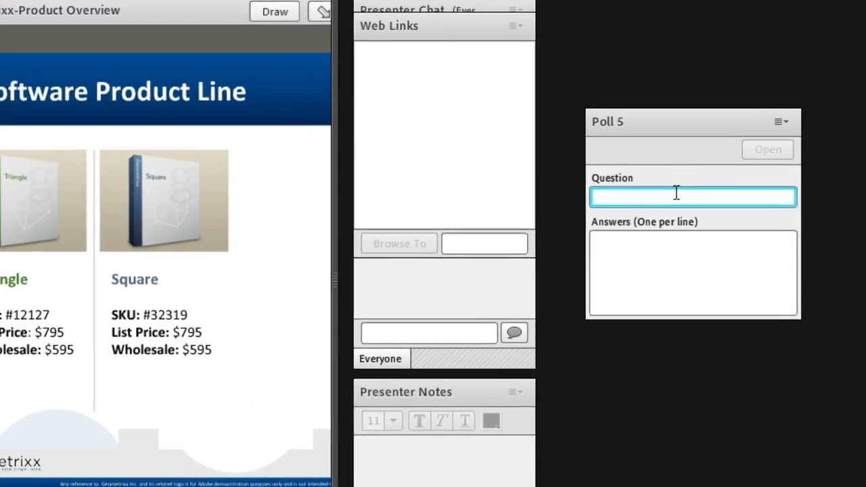
text(Have you used ou)
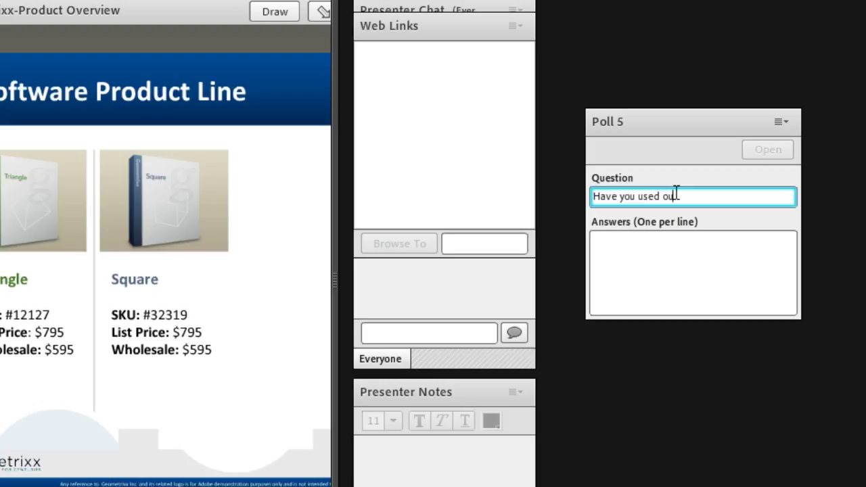
text(r products before)
key(Tab)
text(Yes)
key(Return)
text(N)
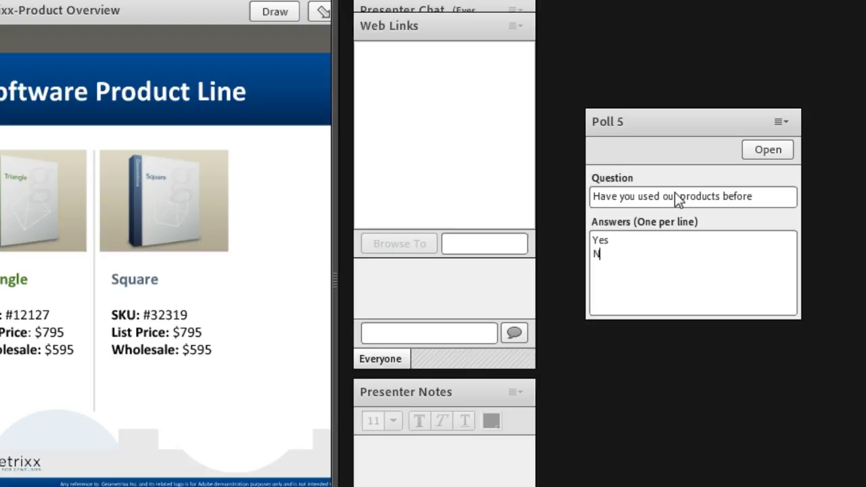
text(O)
key(BackSpace)
text(o)
click(768, 149)
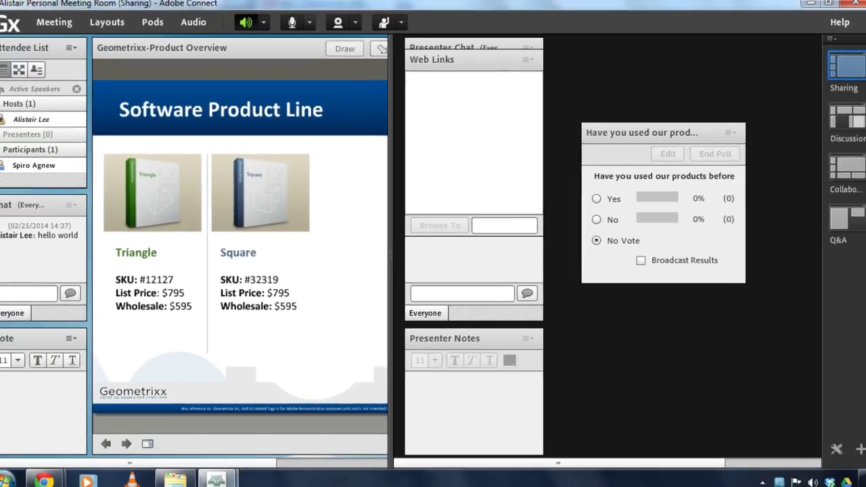
- Check whether the opened poll shows in the participant's window, and return to the host window
mouse_move(226, 474)
click(268, 433)
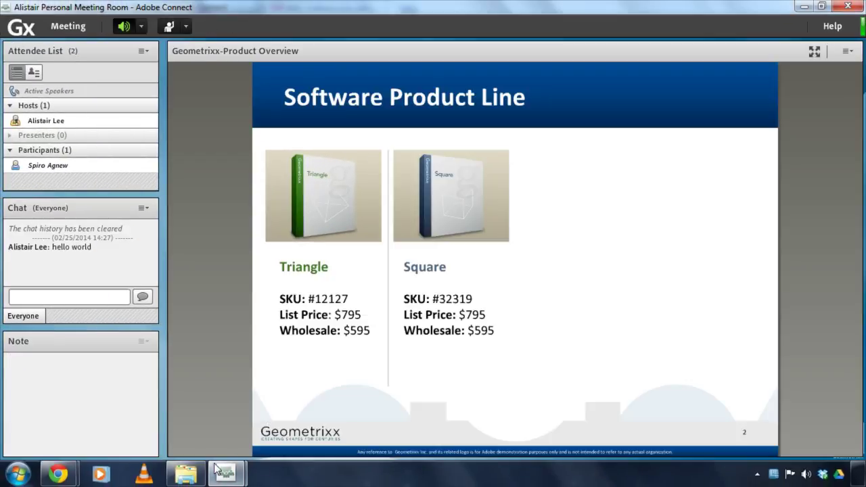
click(260, 404)
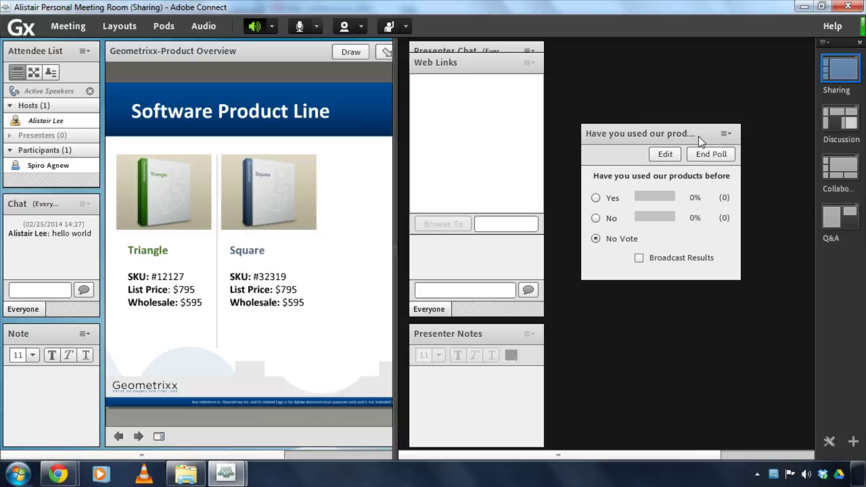
- Move the open poll from the Presenter Only Area onto the shared product slide, and switch to the participant's window
drag(697, 136, 273, 120)
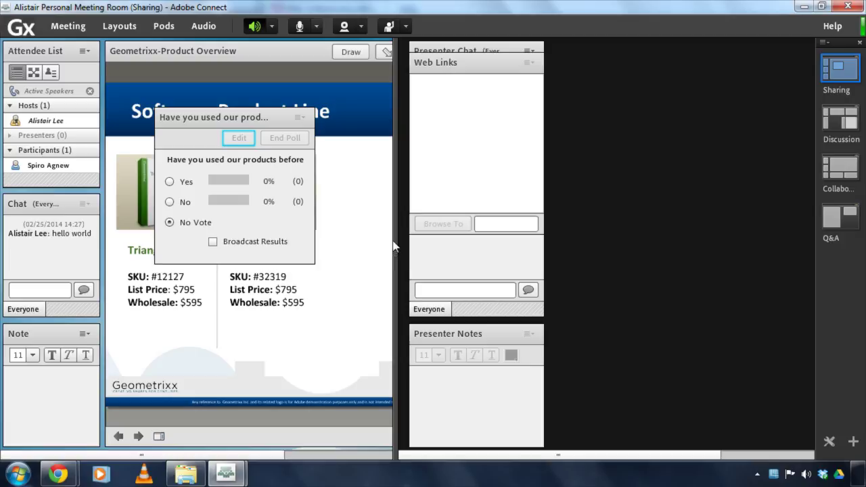
mouse_move(223, 476)
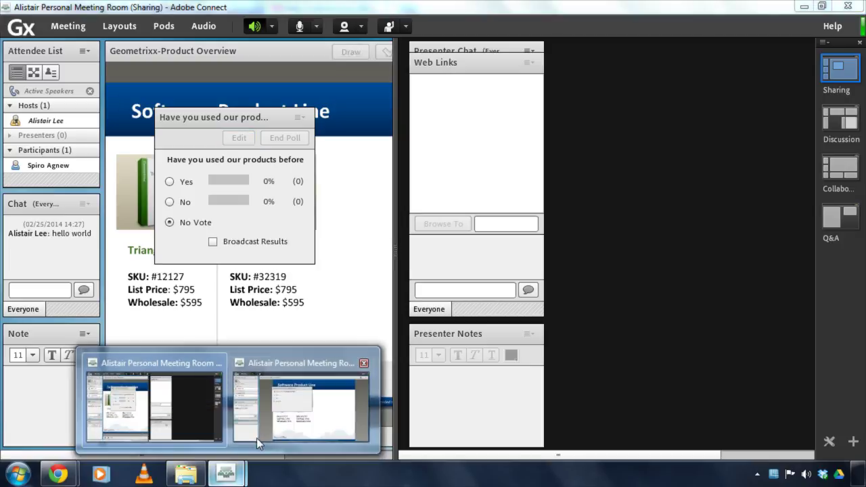
click(256, 436)
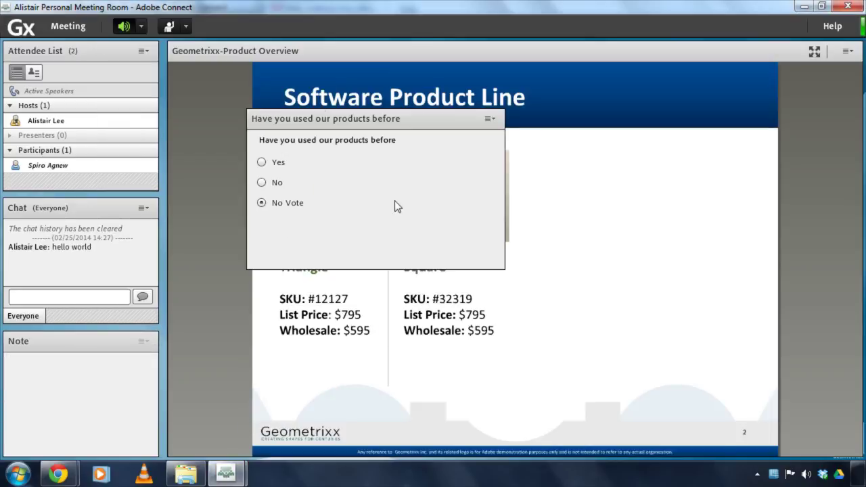
- Vote Yes in the poll as the participant, and return to the host window
click(261, 161)
click(225, 474)
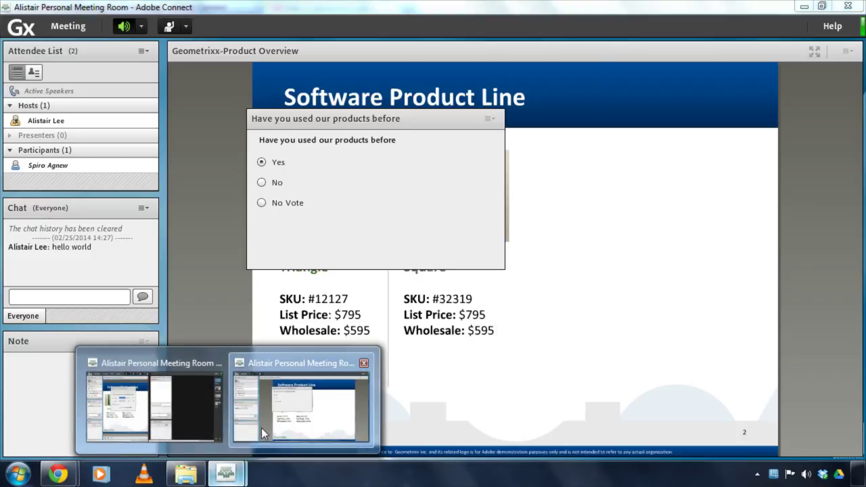
click(264, 433)
click(226, 474)
click(197, 442)
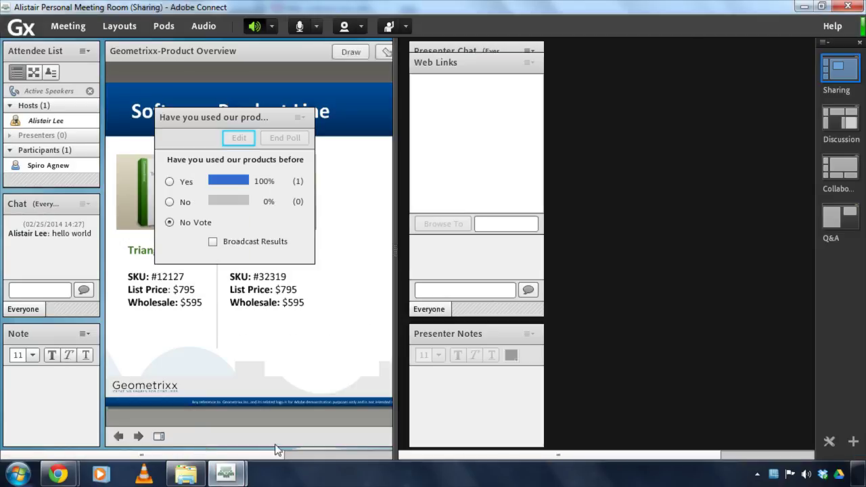
- Narrow the Presenter Only Area and arrange its Web Links pod beside a shortened Presenter Chat pod
drag(395, 237, 515, 241)
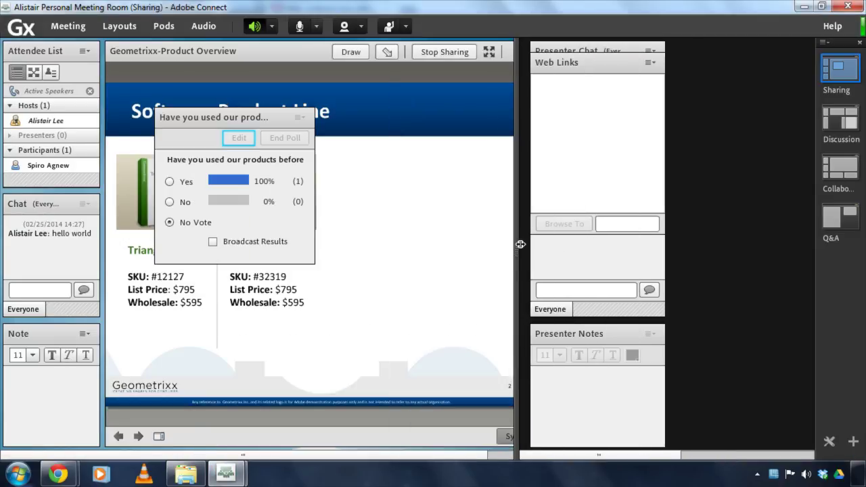
drag(631, 65, 763, 47)
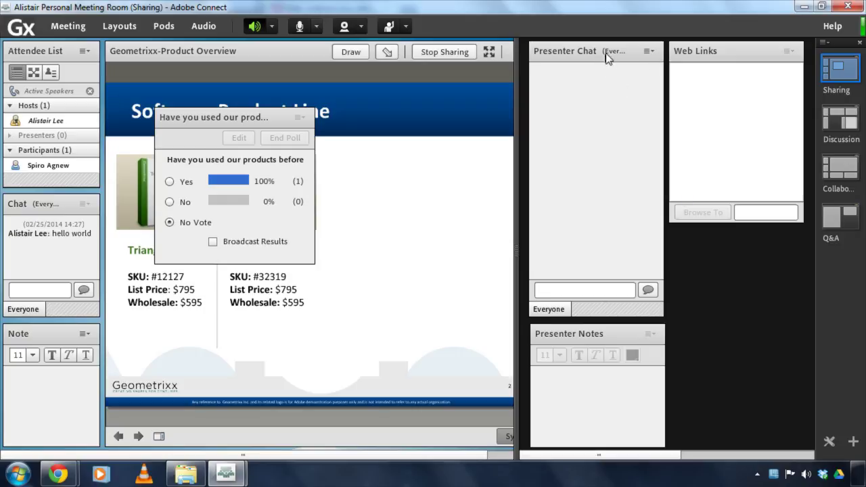
drag(601, 51, 599, 52)
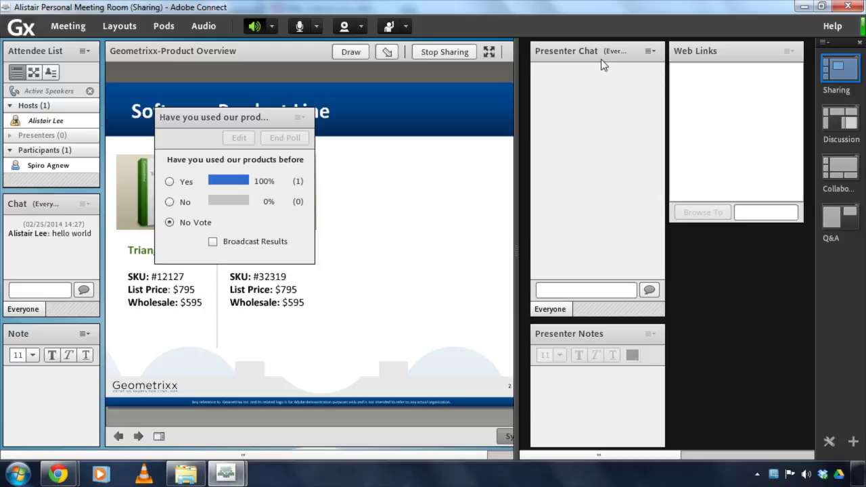
drag(638, 319, 633, 227)
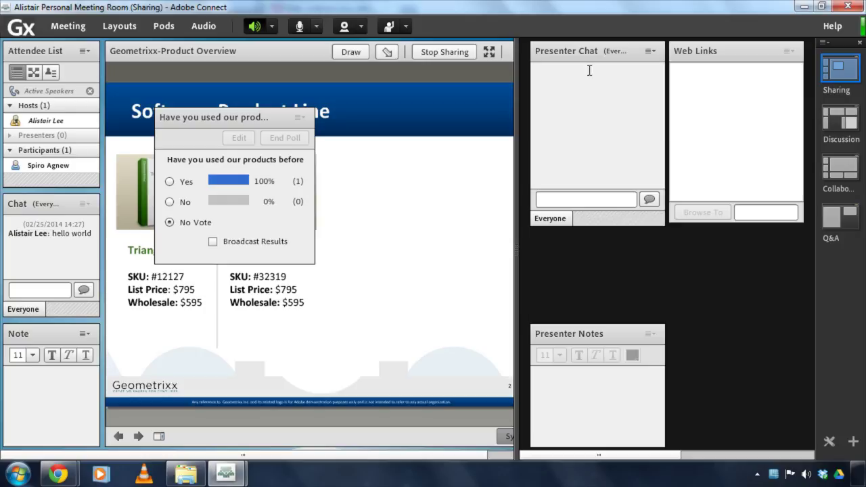
- Hide the Web Links pod and move the Presenter Notes pod into its place beside Presenter Chat
click(787, 52)
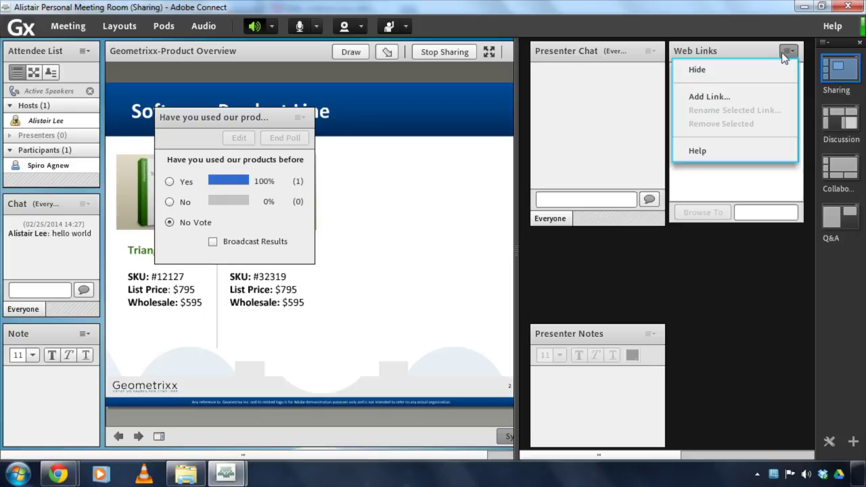
click(745, 70)
drag(603, 341, 524, 80)
- Rename the Presenter Notes pod as Agenda
double_click(709, 54)
text(Abge)
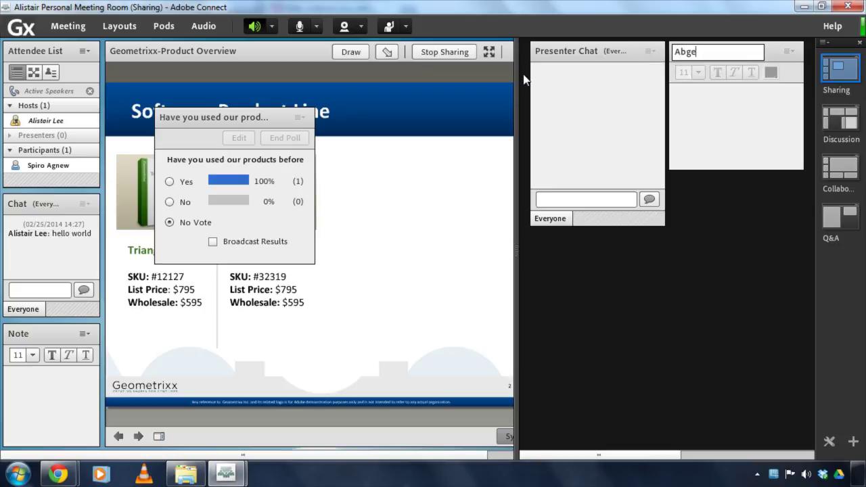
key(BackSpace)
key(BackSpace)
key(BackSpace)
text(genda)
key(Return)
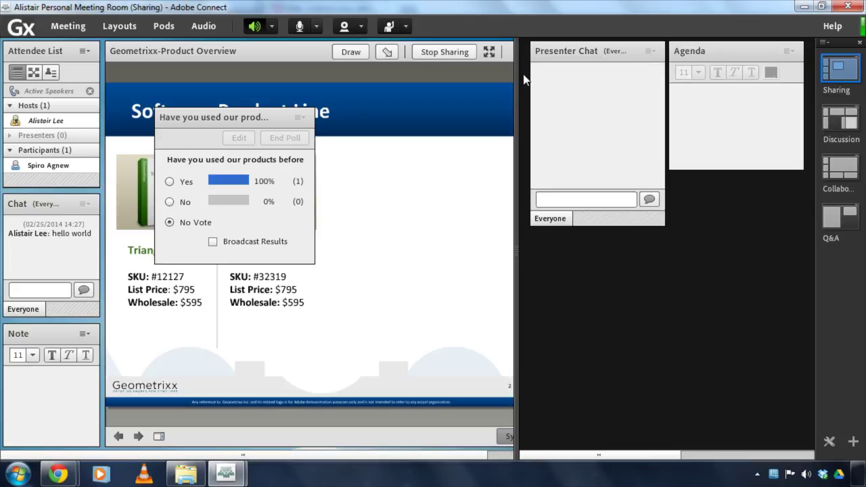
- Add a new Share pod to the Presenter Only Area, filling the empty space below the Presenter Chat and Agenda pods
click(179, 27)
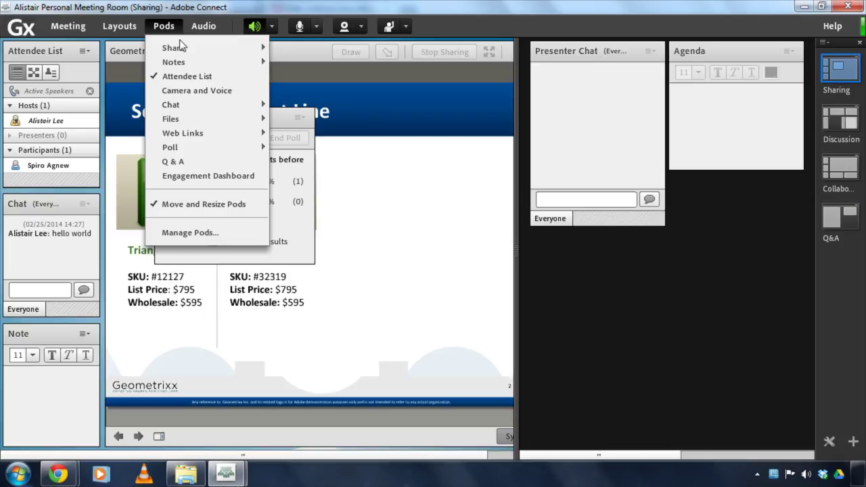
mouse_move(264, 48)
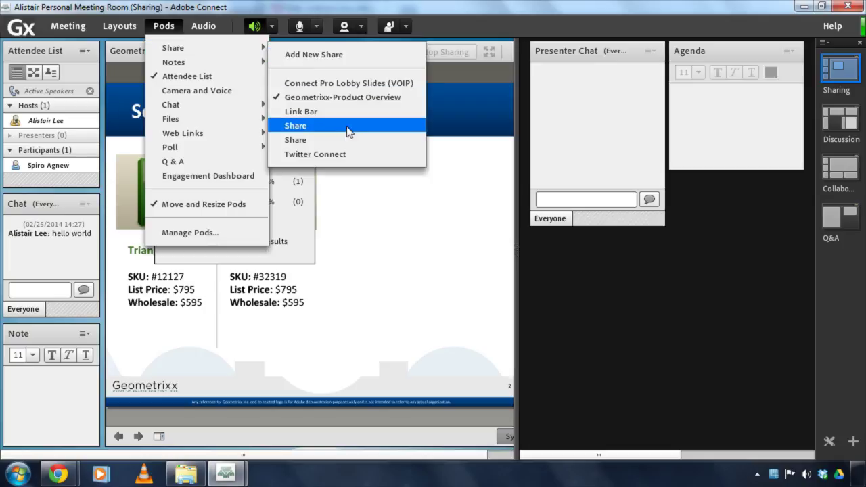
click(351, 56)
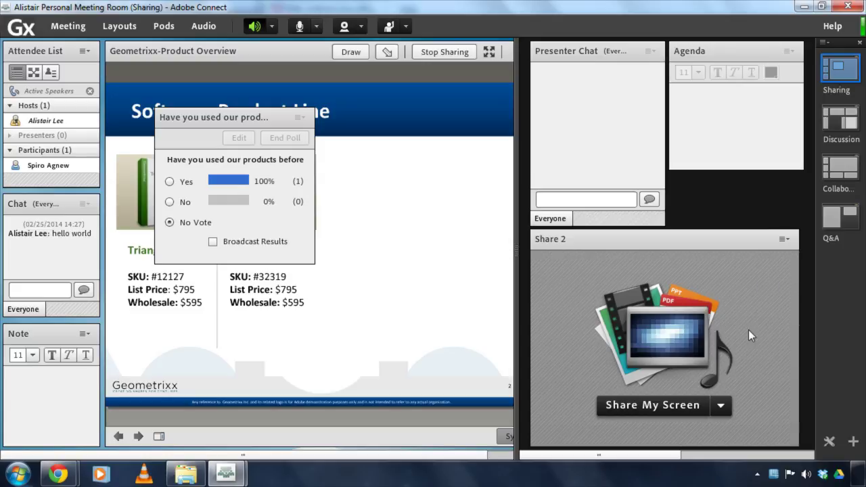
- Share the document stageLights.swf from the share history in the new Share pod
click(728, 408)
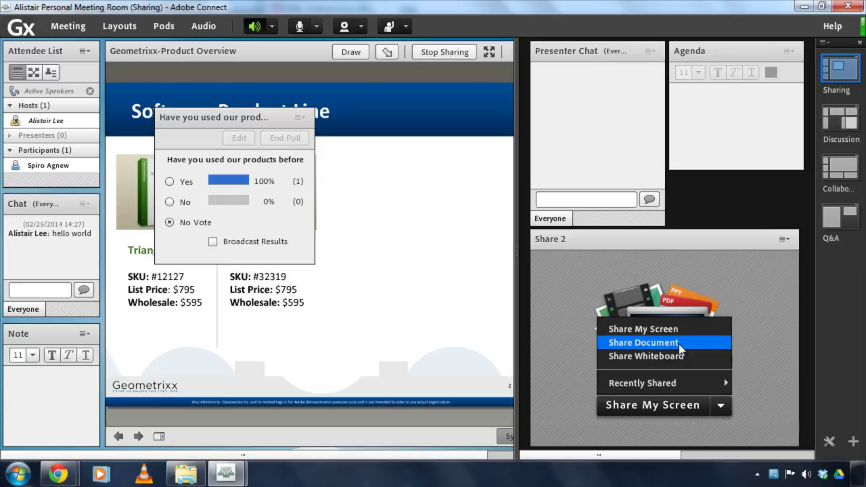
click(646, 343)
click(420, 190)
click(440, 175)
click(423, 204)
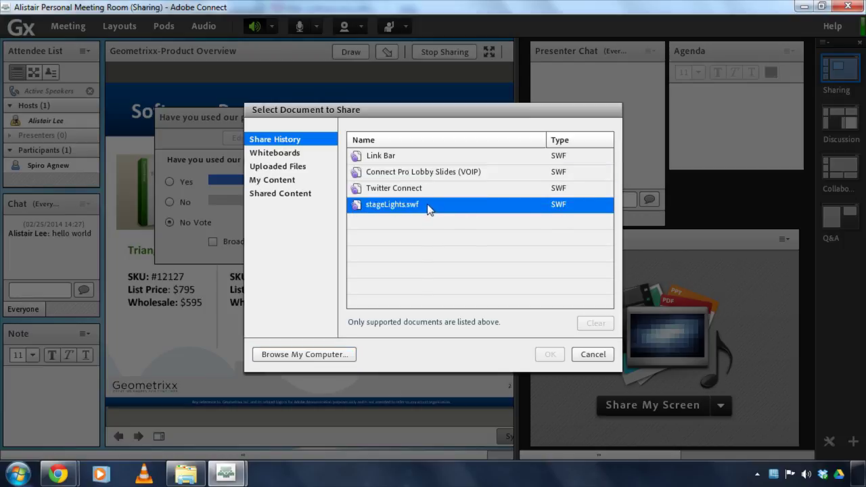
ctrl+click(374, 194)
click(380, 206)
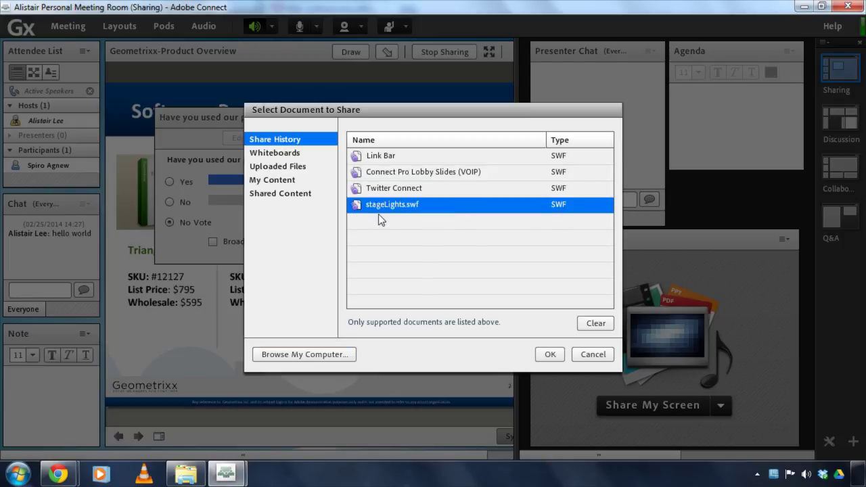
click(552, 355)
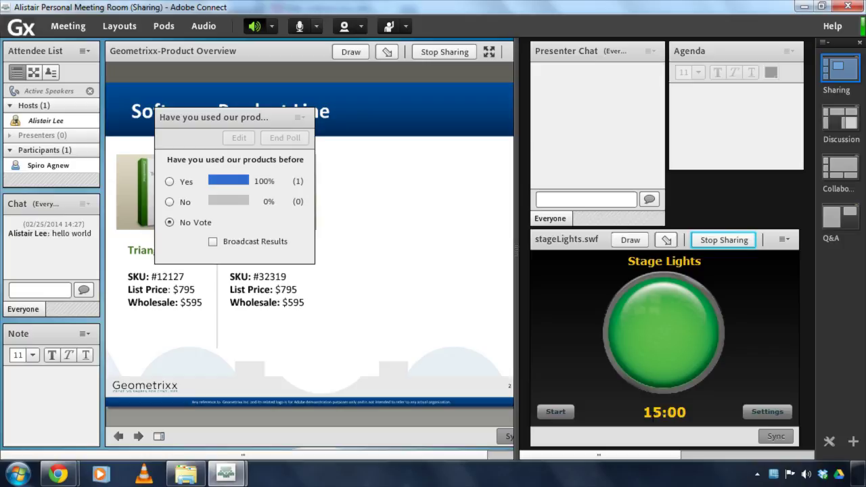
drag(643, 412, 696, 405)
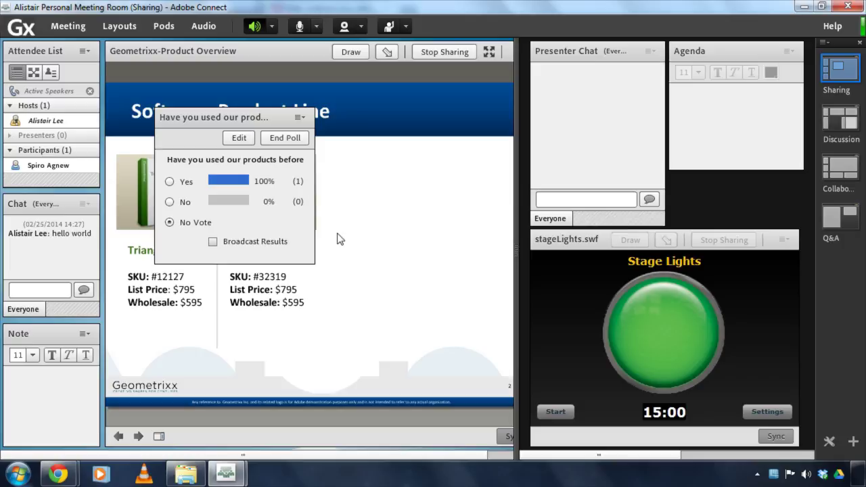
- Check the participant's view of the room with the Stage Lights timer running behind the scenes, and return to the host window
mouse_move(226, 474)
click(291, 424)
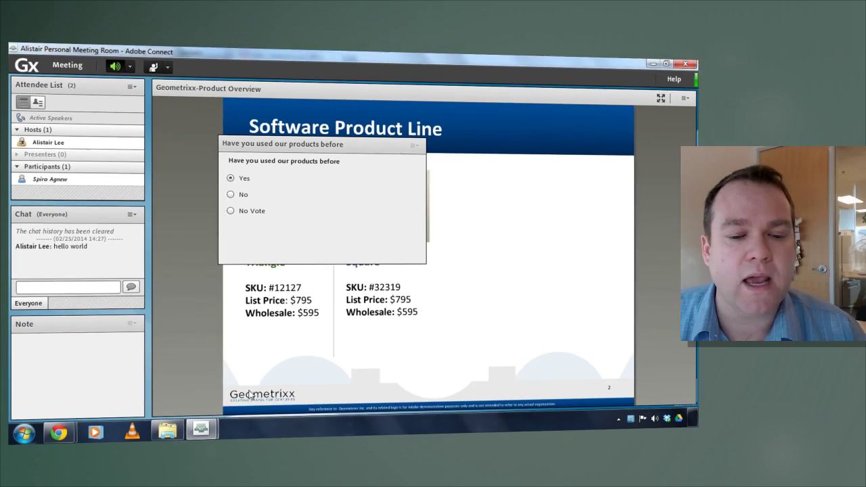
mouse_move(226, 474)
click(118, 372)
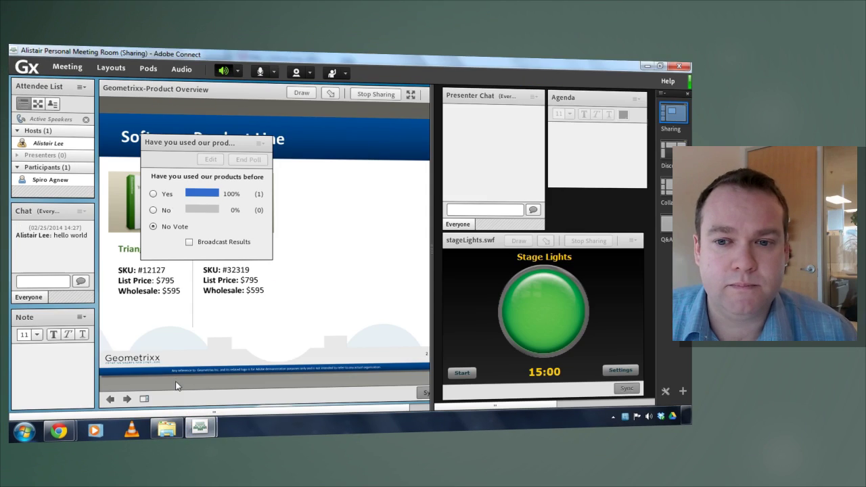